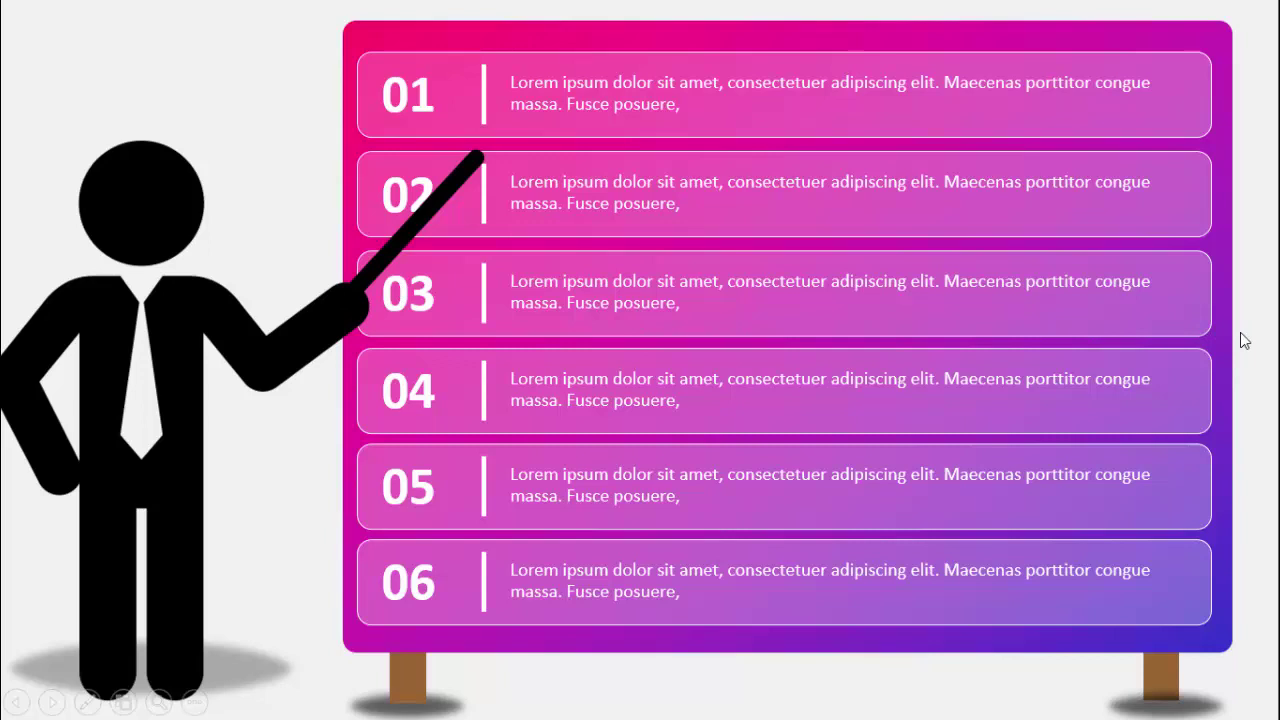
Step: Move past the finished example to the blank slide 3 for editing
{"action": "left_click", "coordinate": [1244, 341]}
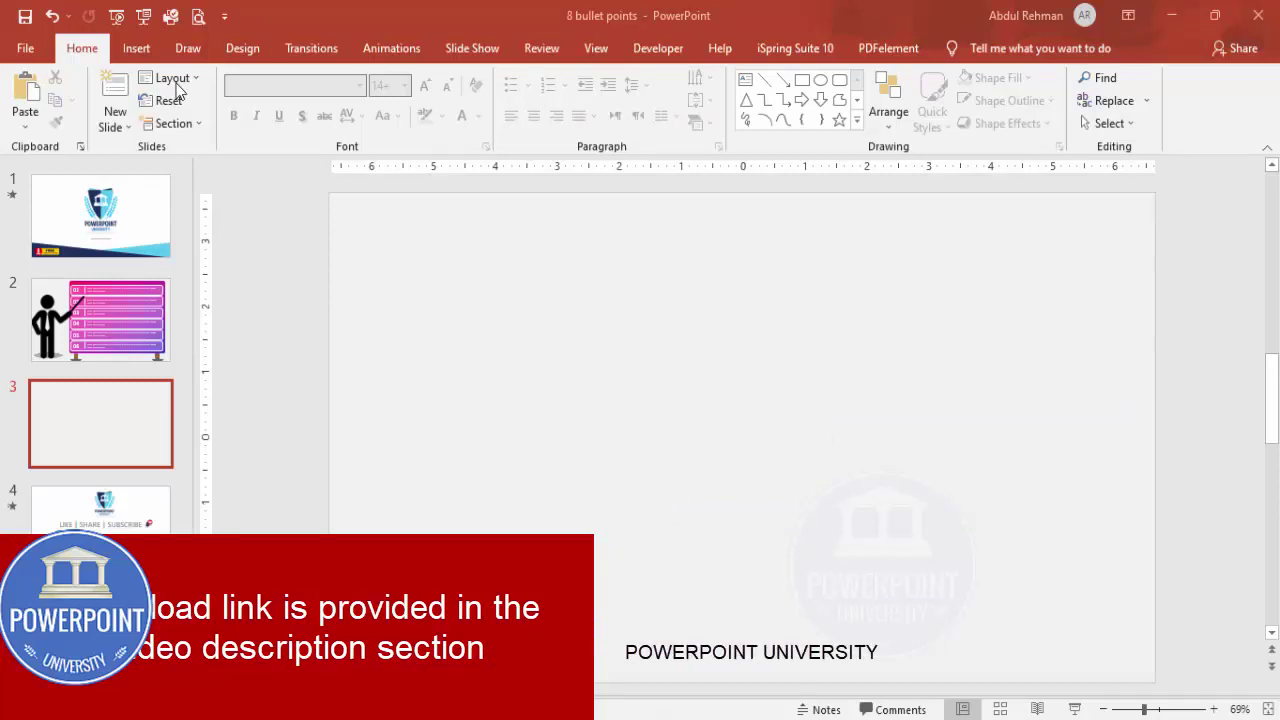
Step: Draw a large rounded rectangle across slide 3, flatten its corners, and remove its outline
{"action": "left_click", "coordinate": [136, 48]}
{"action": "left_click", "coordinate": [302, 115]}
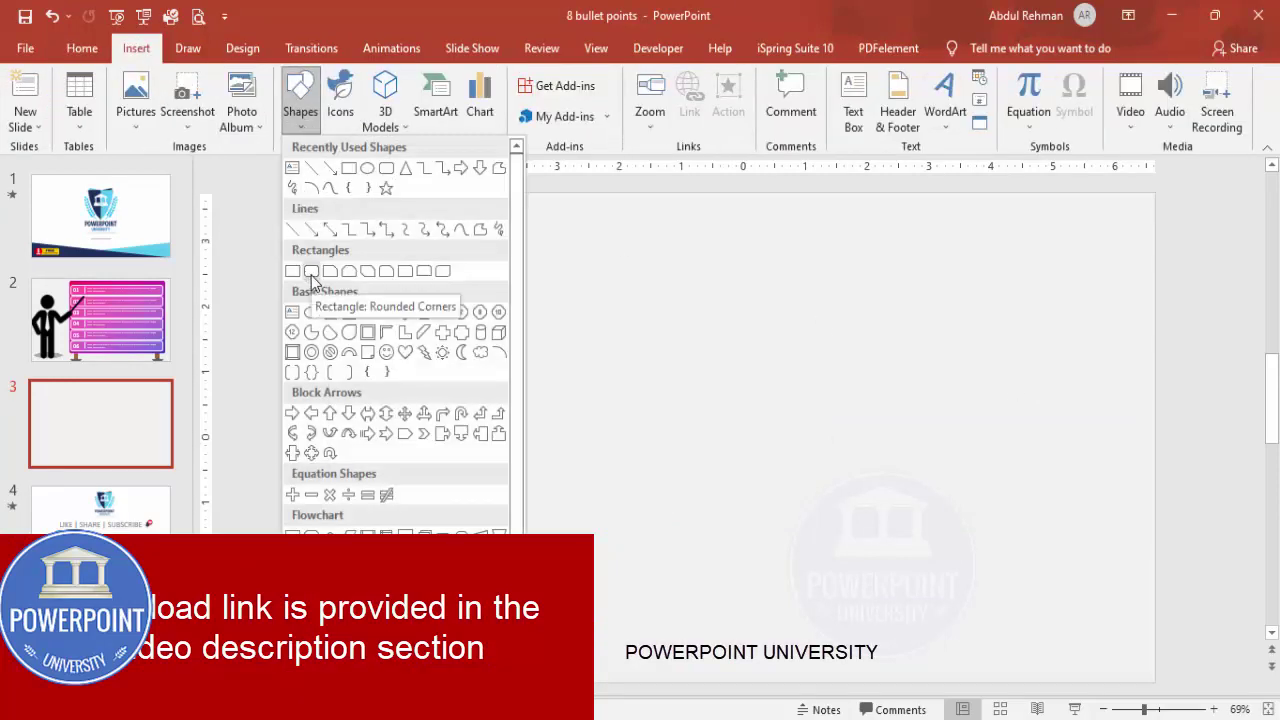
{"action": "left_click", "coordinate": [311, 274]}
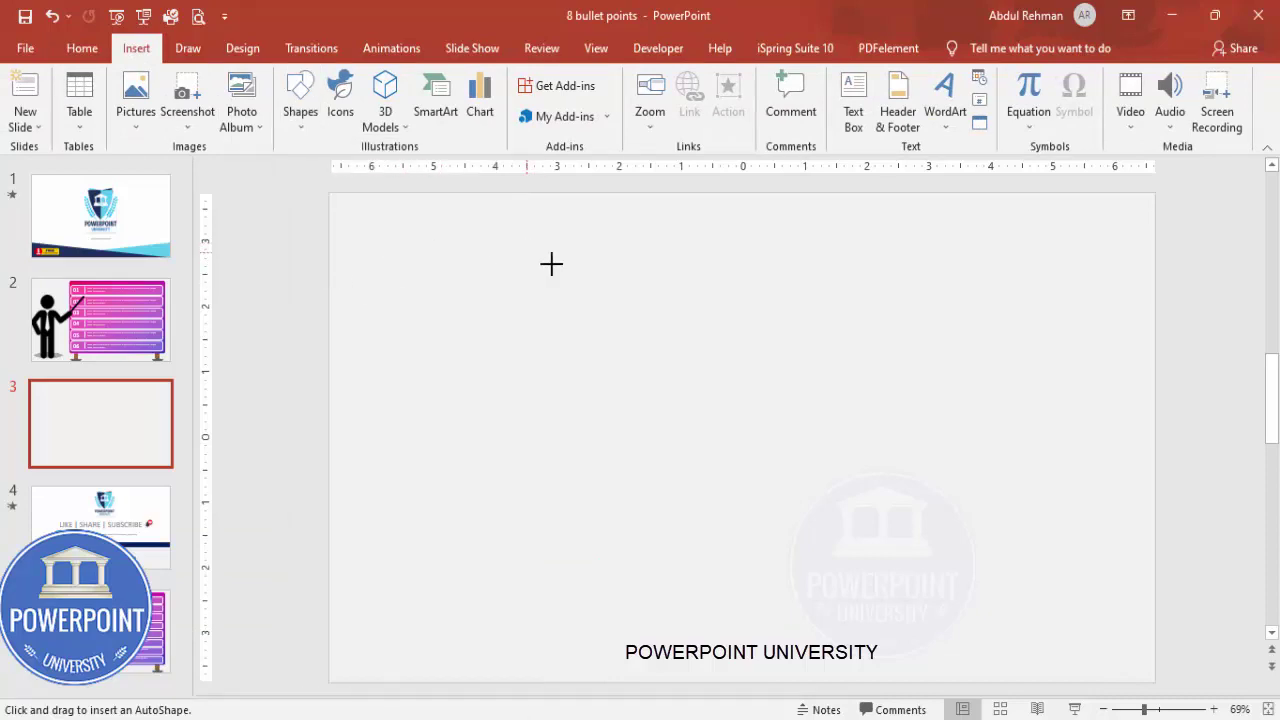
{"action": "left_click_drag", "start_coordinate": [527, 253], "coordinate": [1121, 651]}
{"action": "left_click_drag", "start_coordinate": [589, 252], "coordinate": [539, 256]}
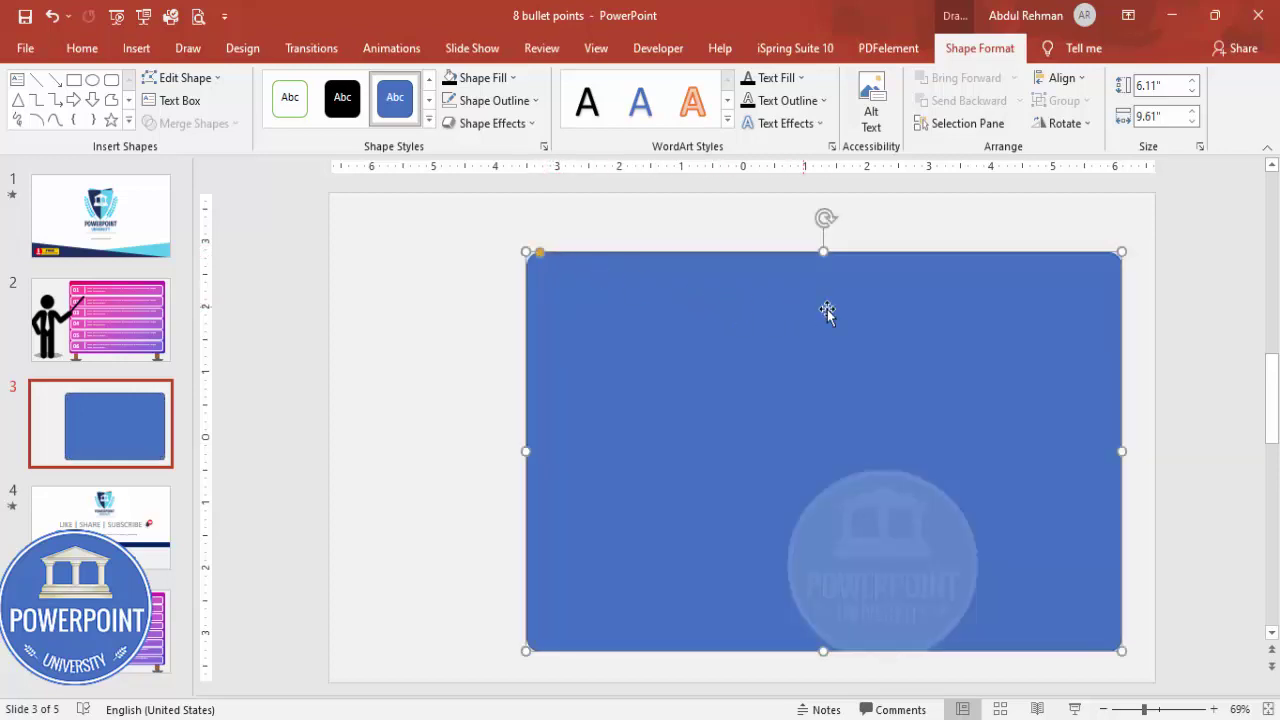
{"action": "left_click", "coordinate": [494, 101]}
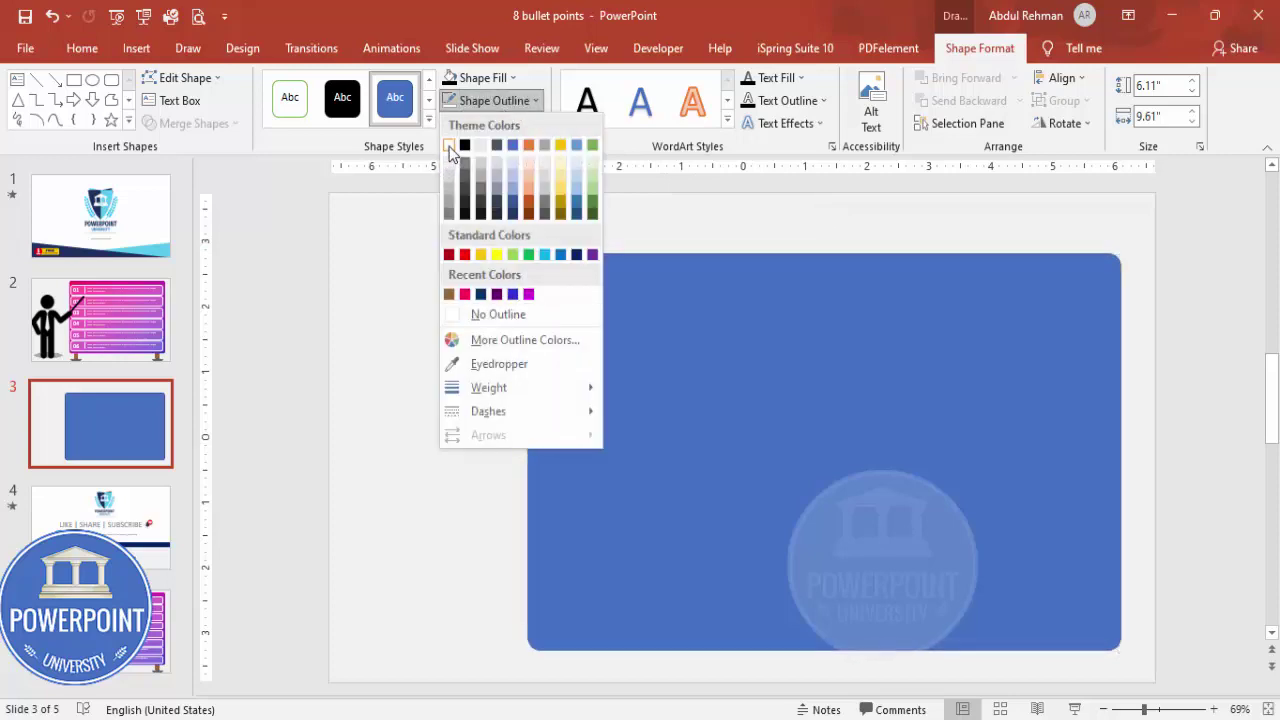
{"action": "left_click", "coordinate": [498, 316]}
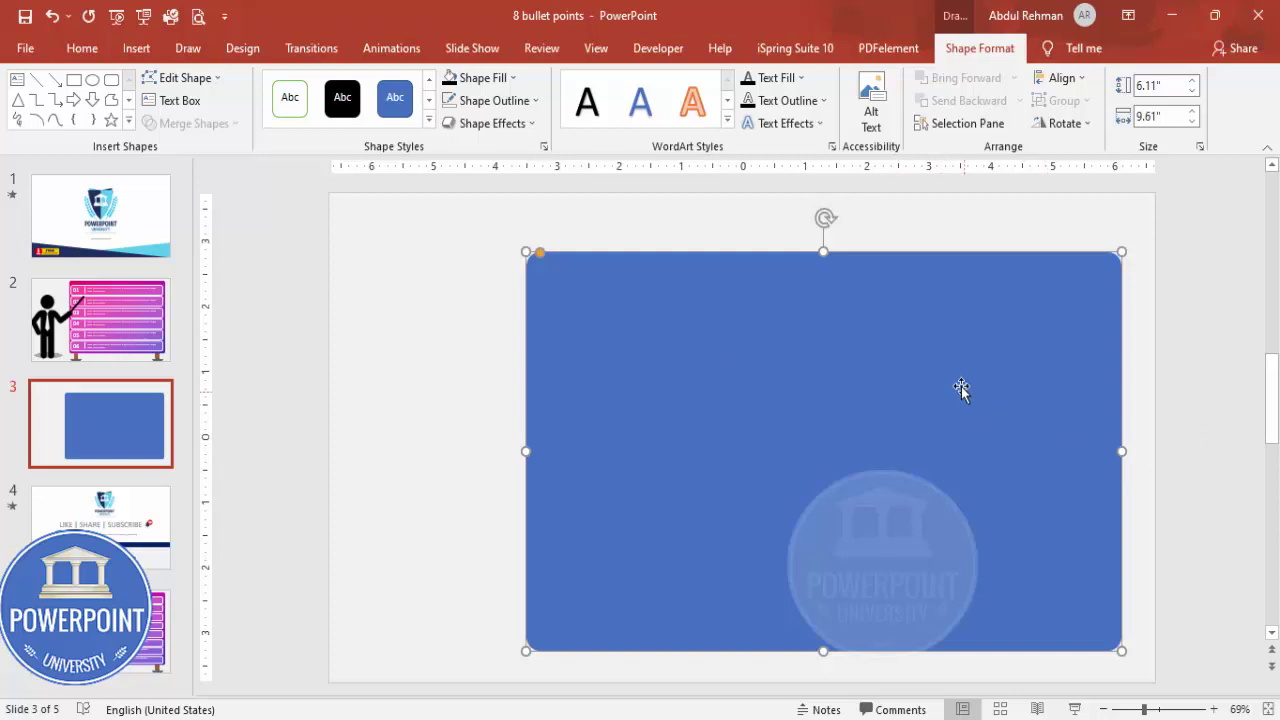
Step: Switch the rectangle to a gradient fill and set the left gradient stop to teal
{"action": "right_click", "coordinate": [795, 362]}
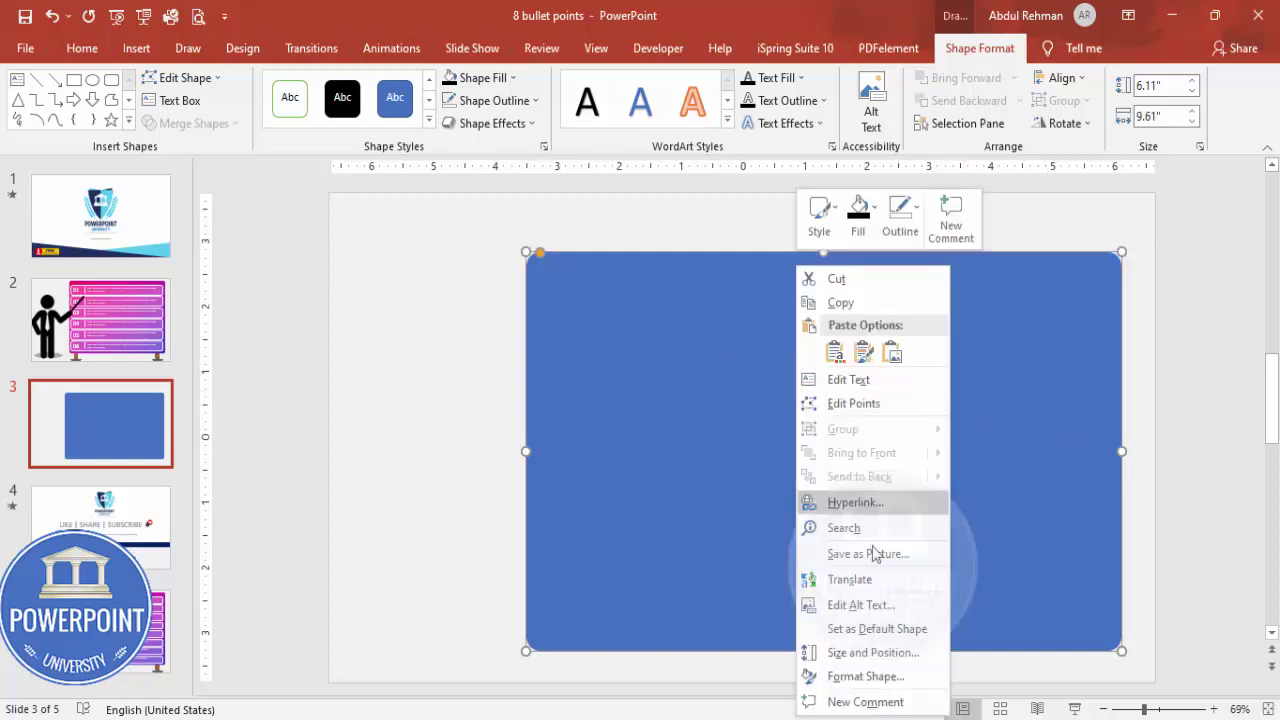
{"action": "left_click", "coordinate": [914, 681]}
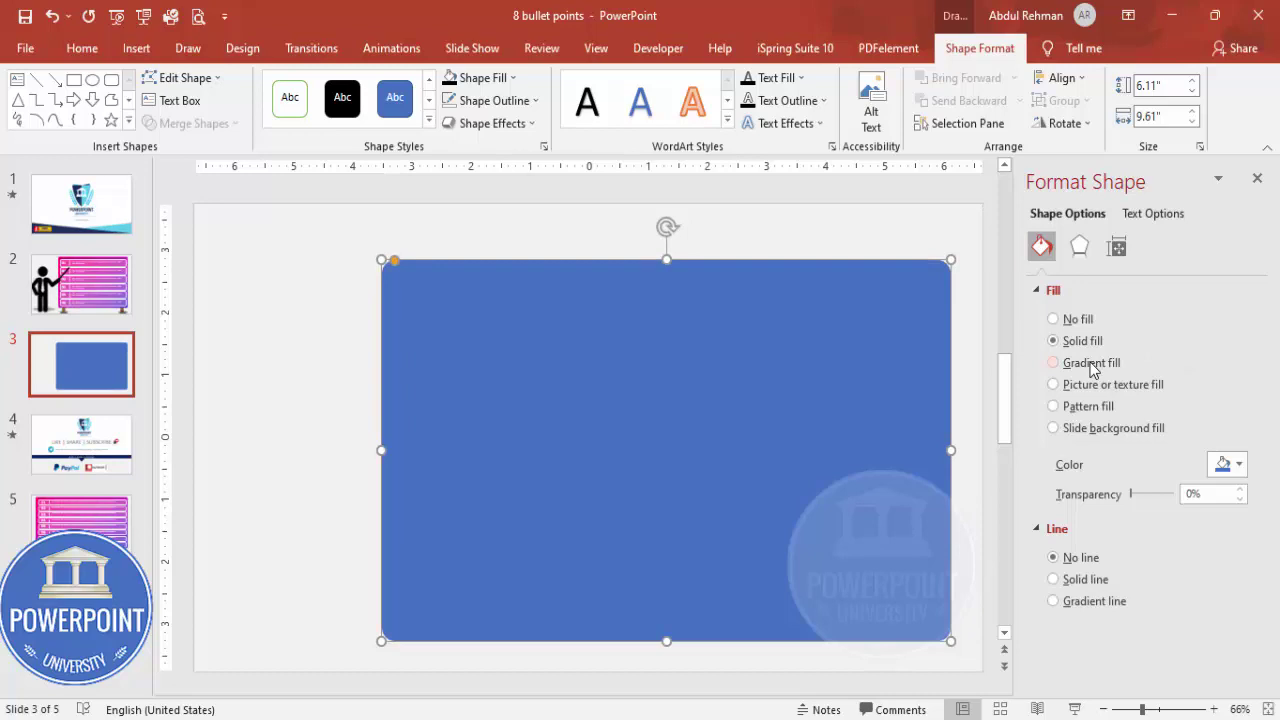
{"action": "left_click", "coordinate": [1053, 363]}
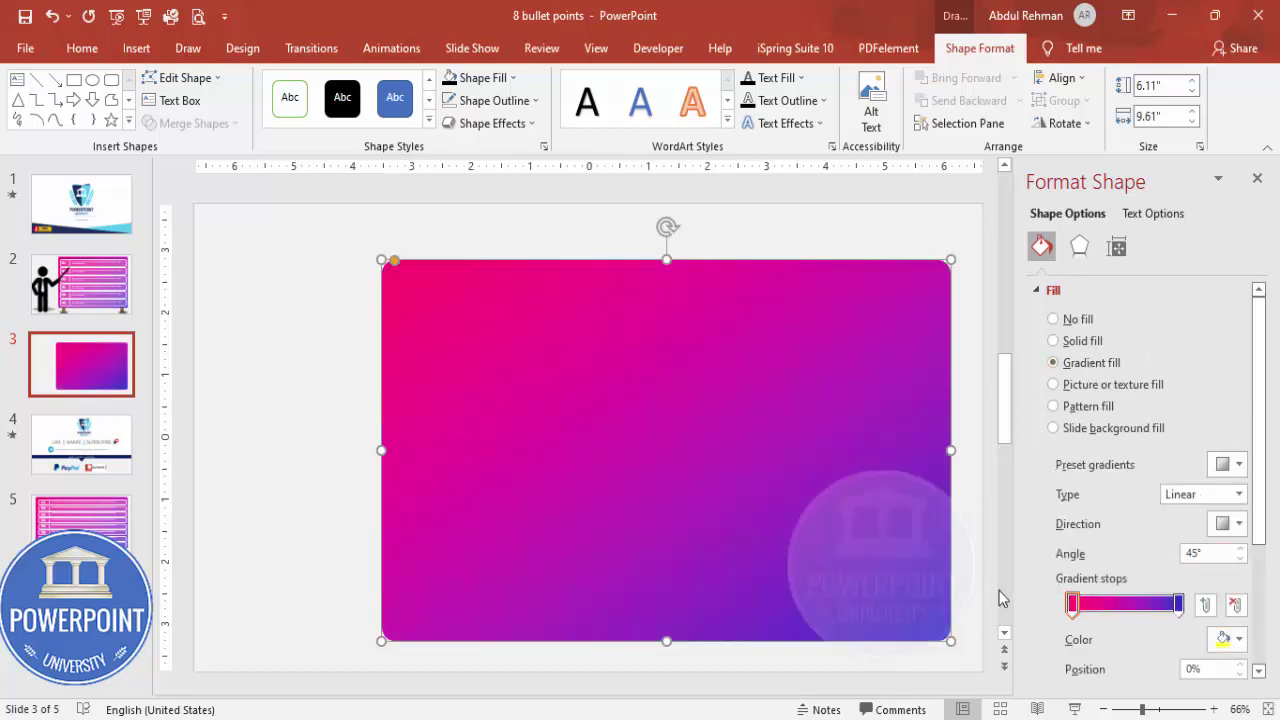
{"action": "left_click", "coordinate": [1072, 605]}
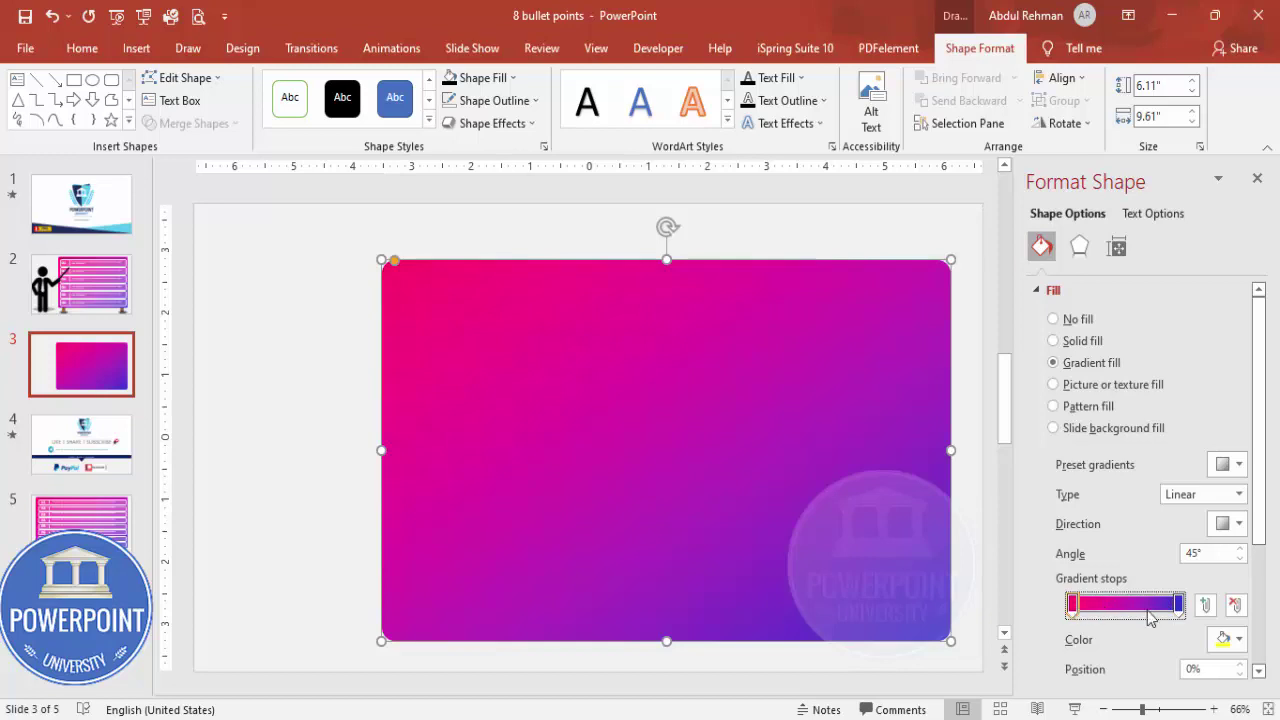
{"action": "left_click", "coordinate": [1230, 638]}
{"action": "left_click", "coordinate": [1145, 592]}
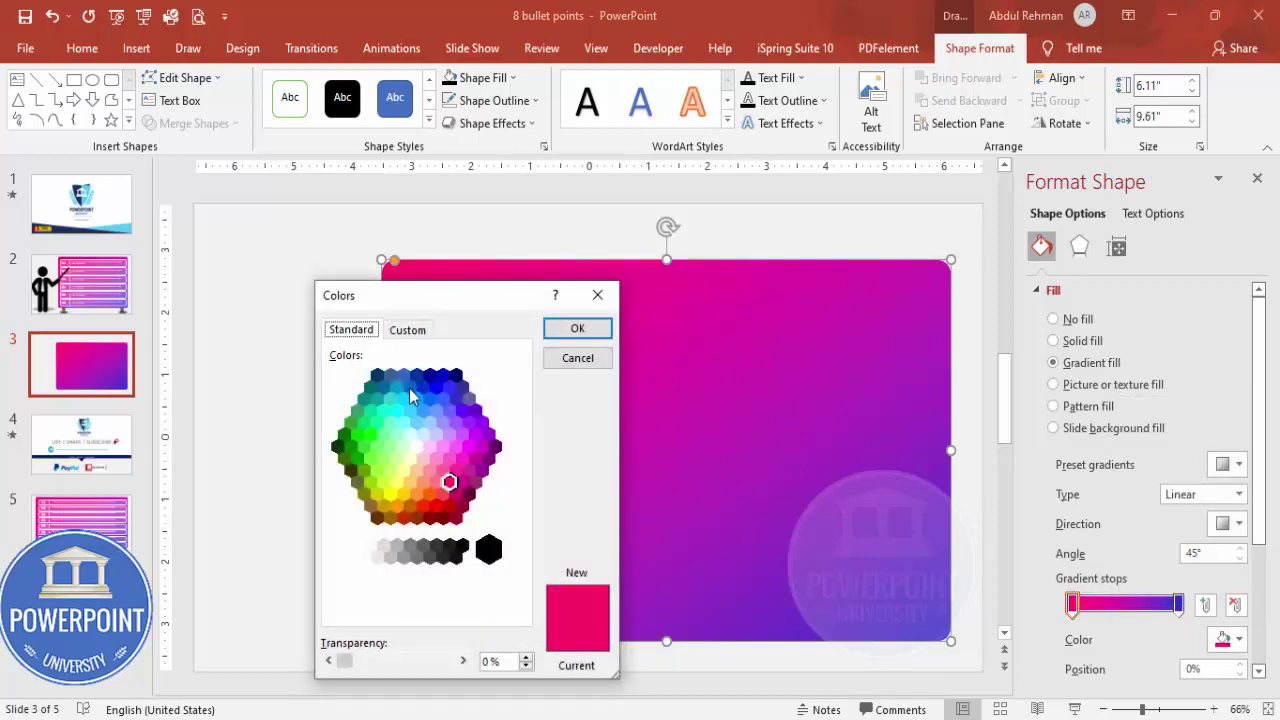
{"action": "left_click", "coordinate": [370, 386]}
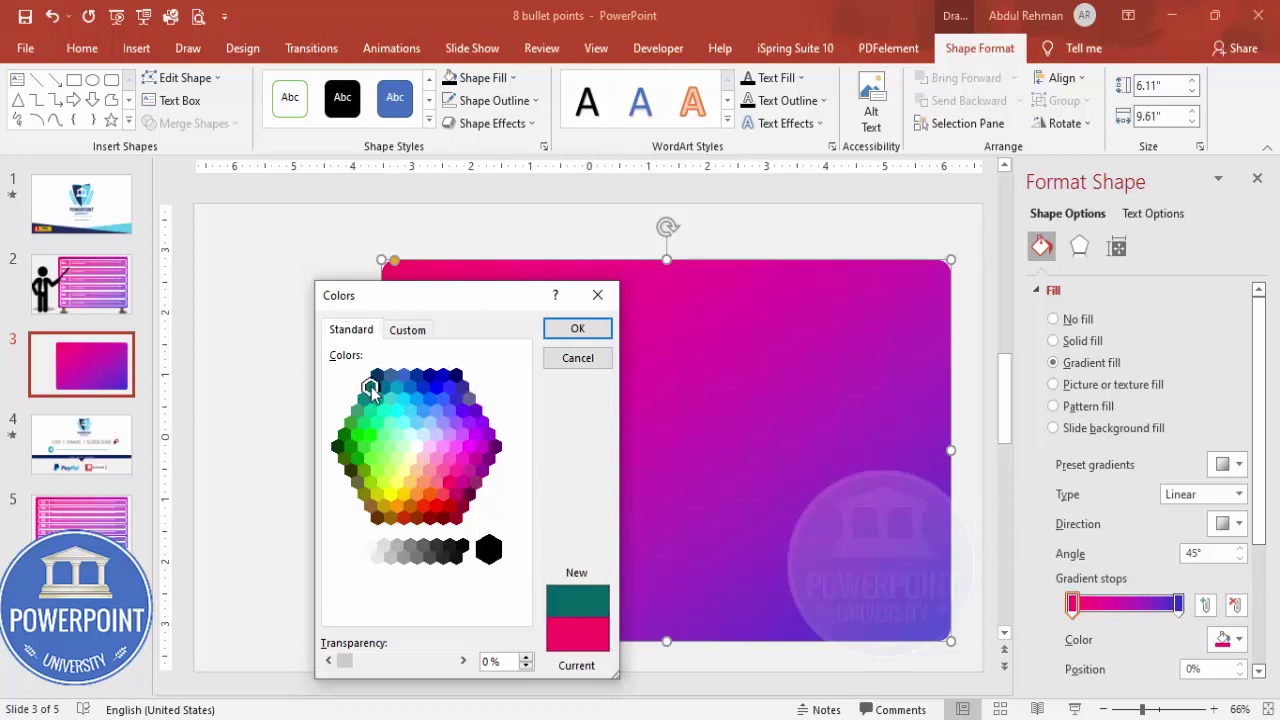
{"action": "left_click", "coordinate": [577, 329]}
Step: Set the right gradient stop to dark teal
{"action": "left_click", "coordinate": [1177, 603]}
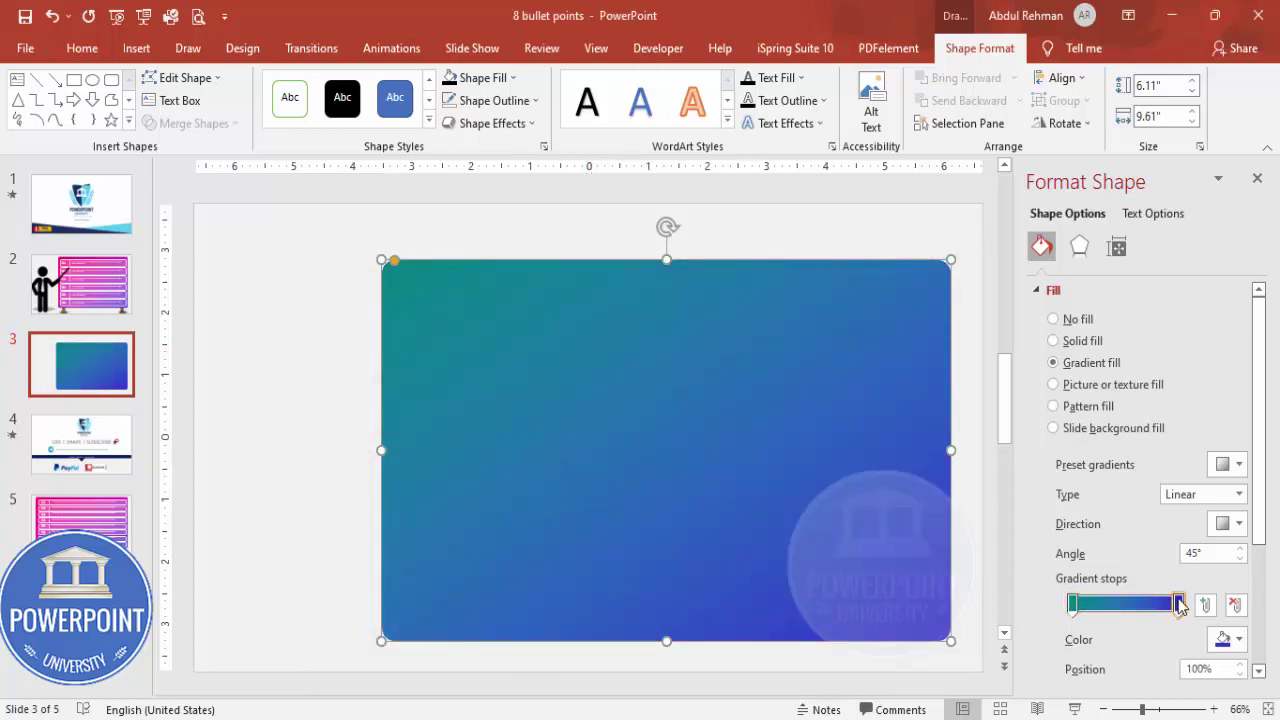
{"action": "left_click", "coordinate": [1228, 639]}
{"action": "left_click", "coordinate": [1160, 596]}
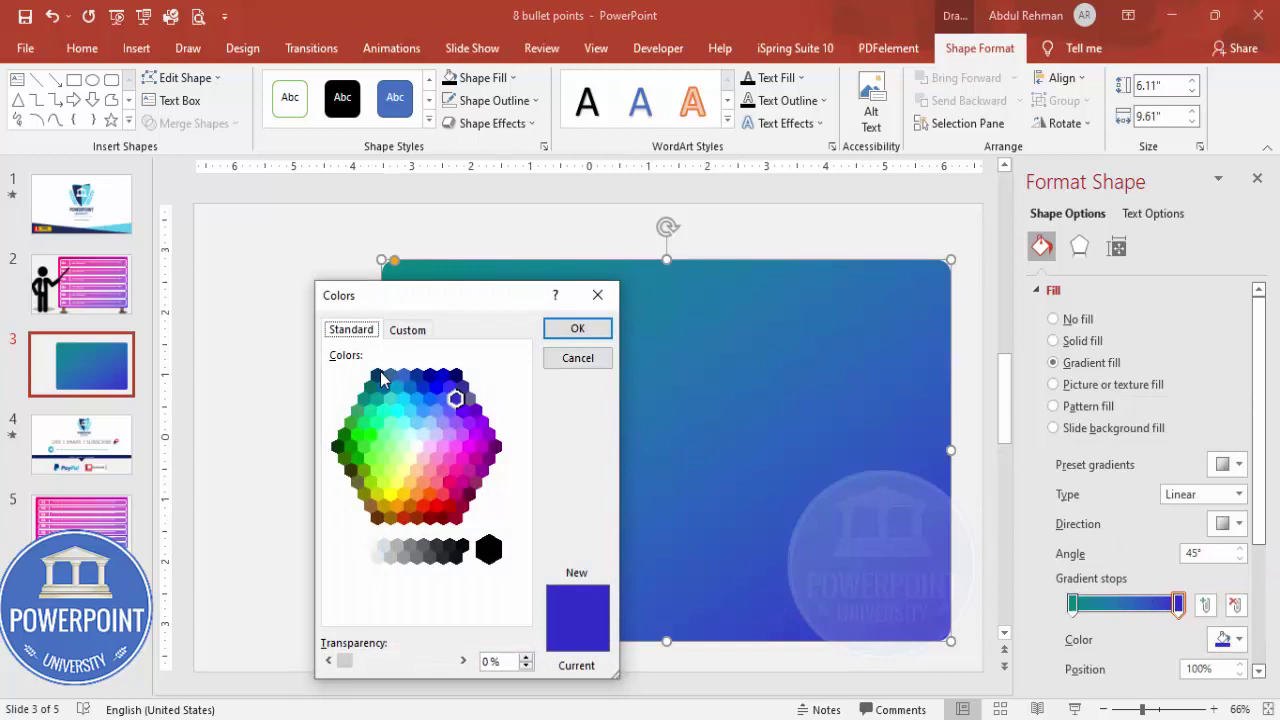
{"action": "left_click", "coordinate": [378, 376]}
{"action": "left_click", "coordinate": [577, 329]}
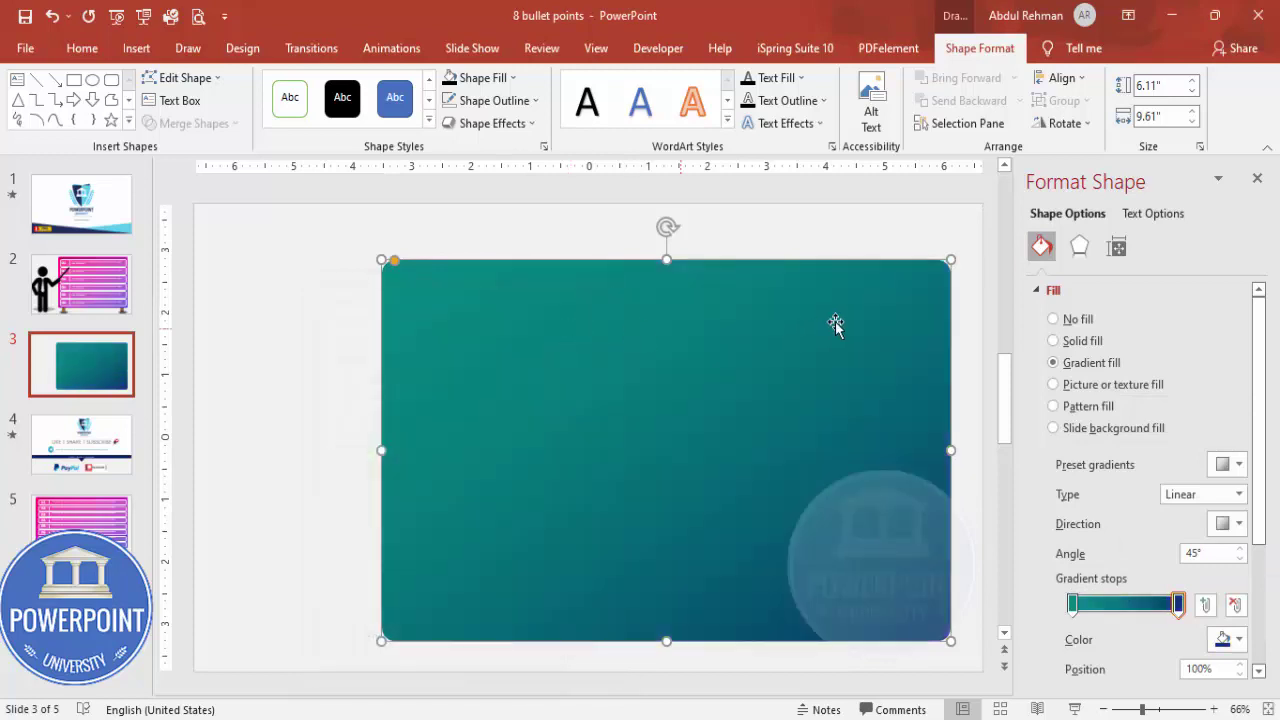
{"action": "left_click", "coordinate": [786, 245]}
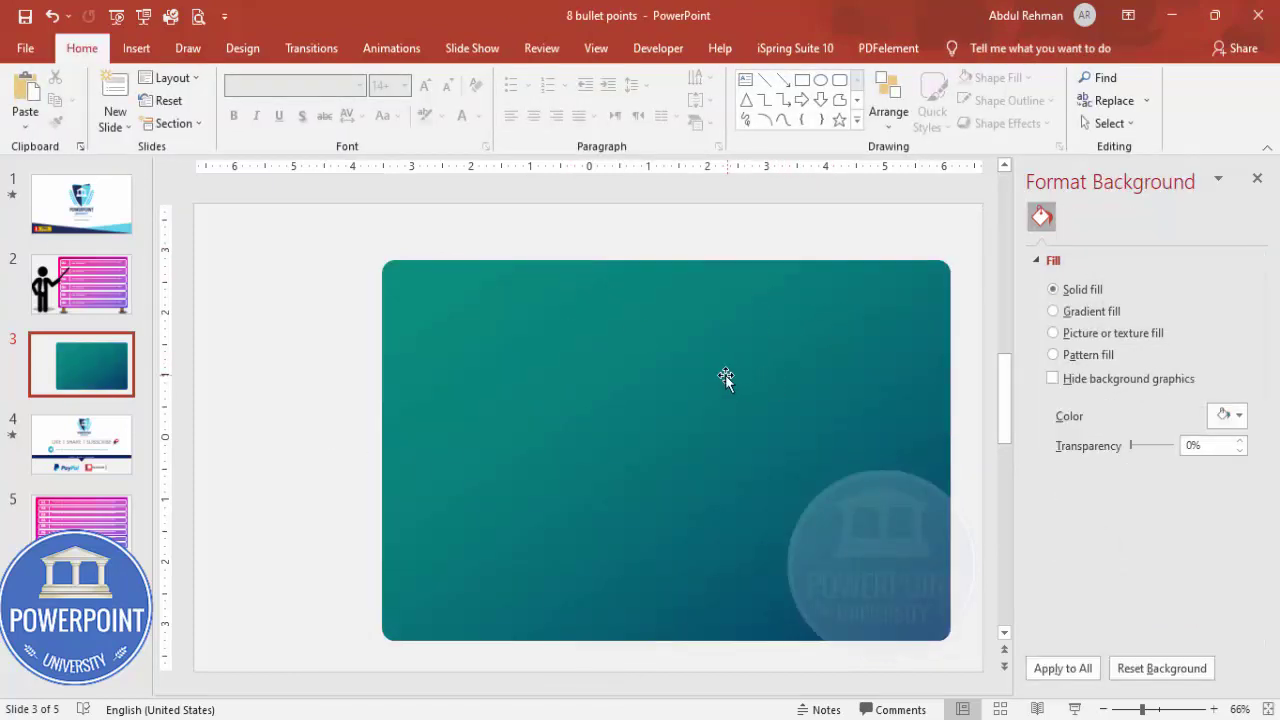
Step: Draw a small rectangle leg beneath the board's bottom edge
{"action": "left_click", "coordinate": [136, 48]}
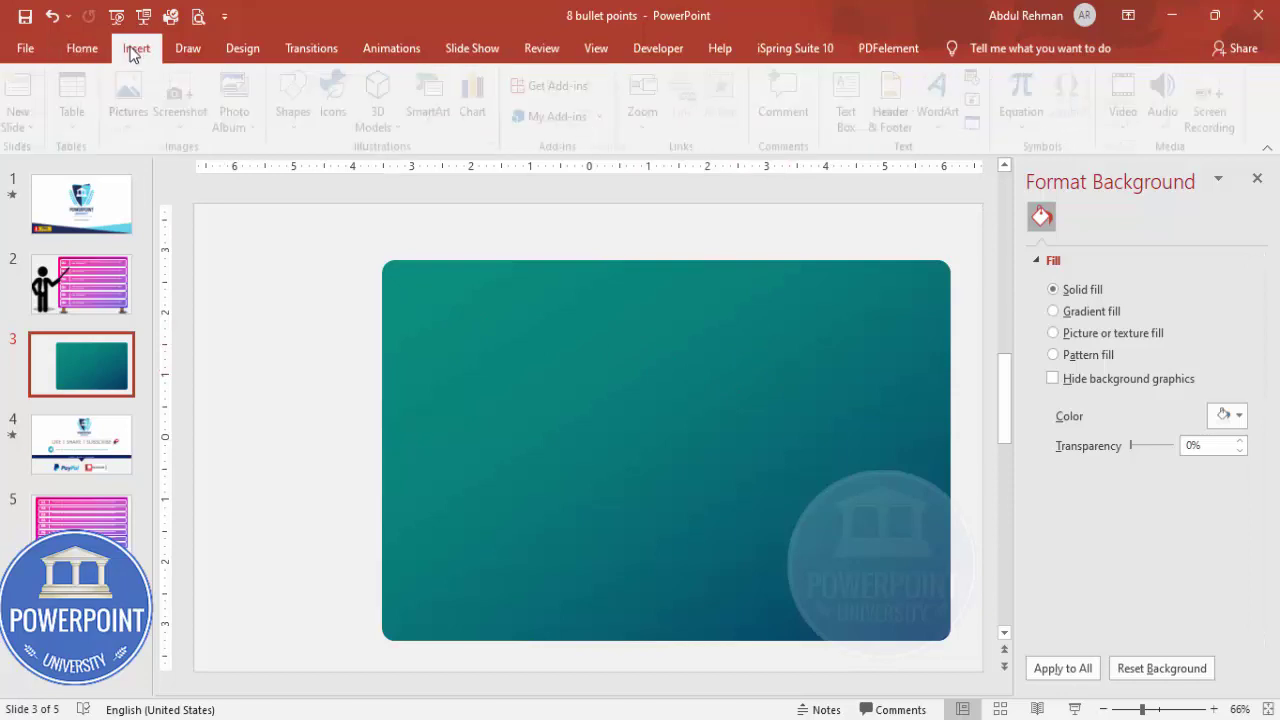
{"action": "left_click", "coordinate": [300, 100]}
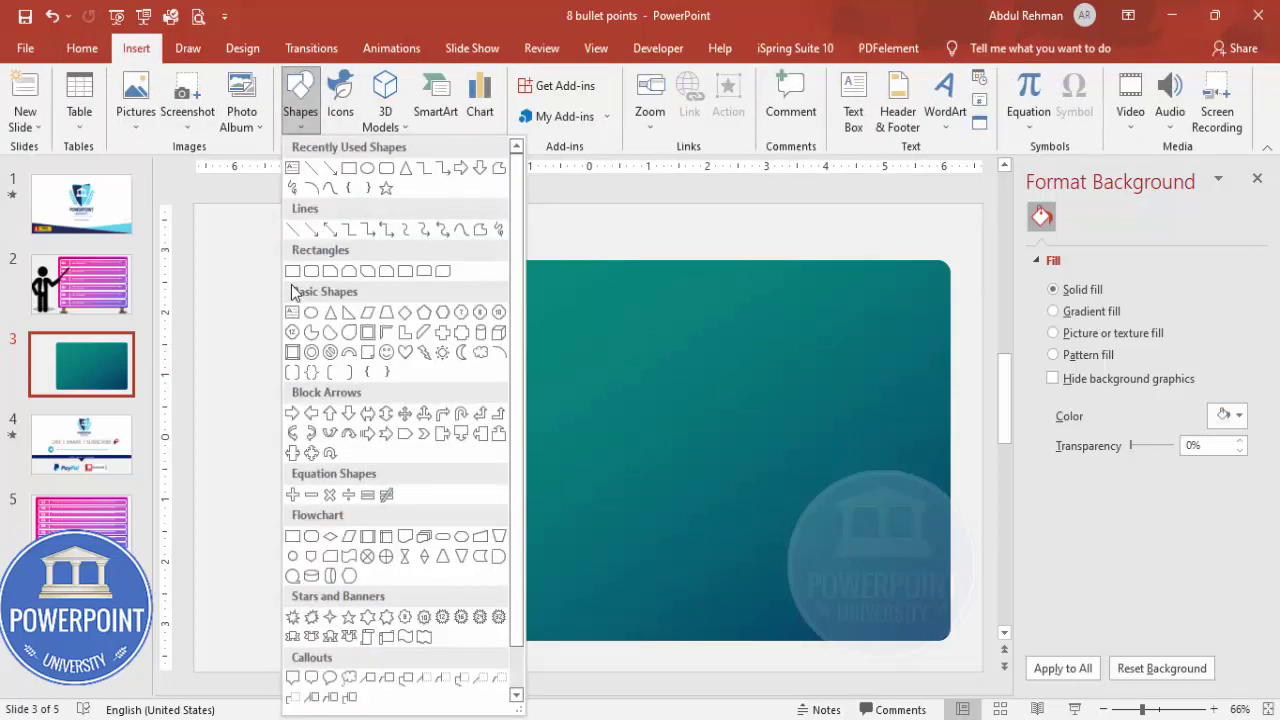
{"action": "left_click", "coordinate": [292, 271]}
{"action": "left_click_drag", "start_coordinate": [420, 645], "coordinate": [867, 672]}
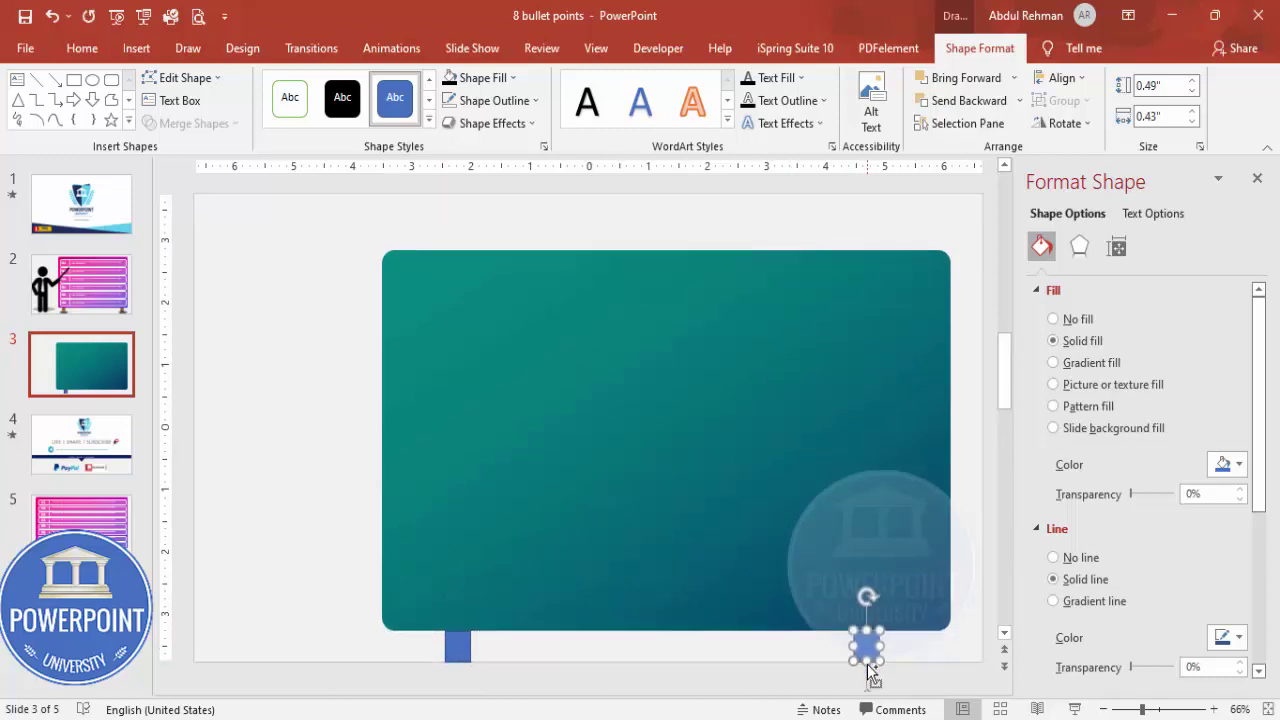
Step: Remove the outlines from both legs and fill them tan
{"action": "left_click", "coordinate": [468, 642], "text": "shift"}
{"action": "left_click", "coordinate": [532, 102]}
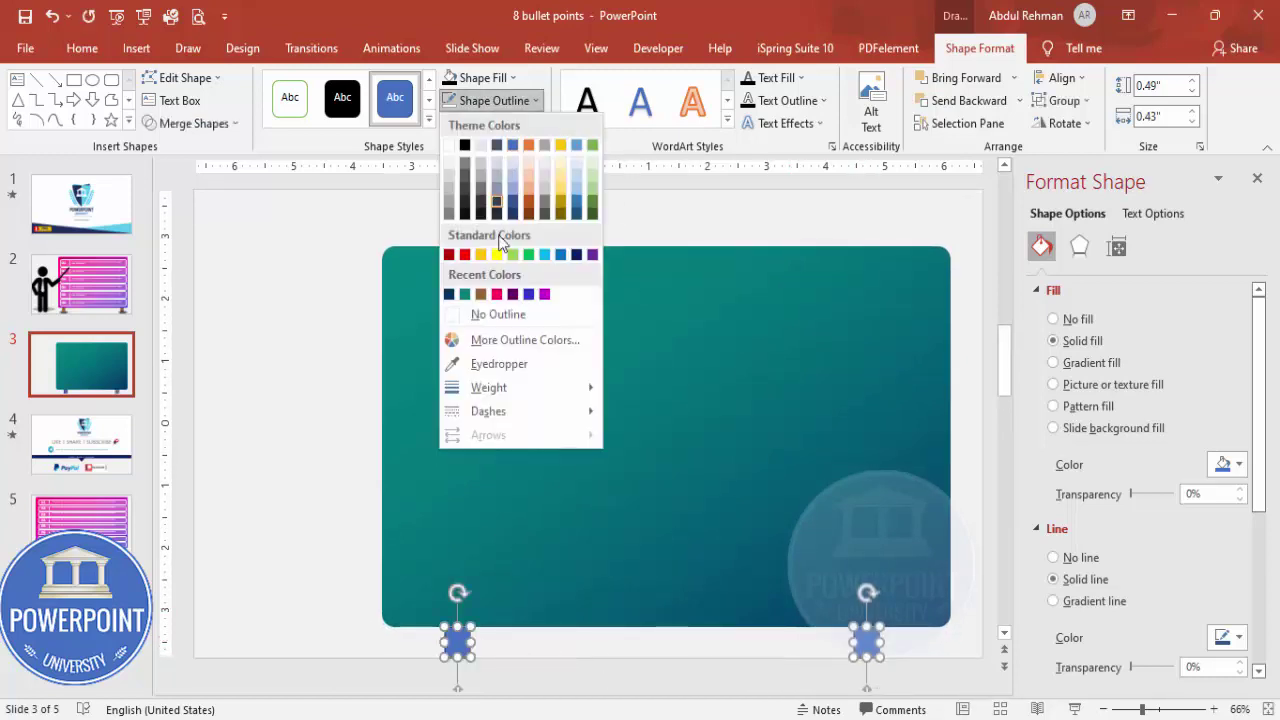
{"action": "left_click", "coordinate": [492, 312]}
{"action": "left_click", "coordinate": [484, 80]}
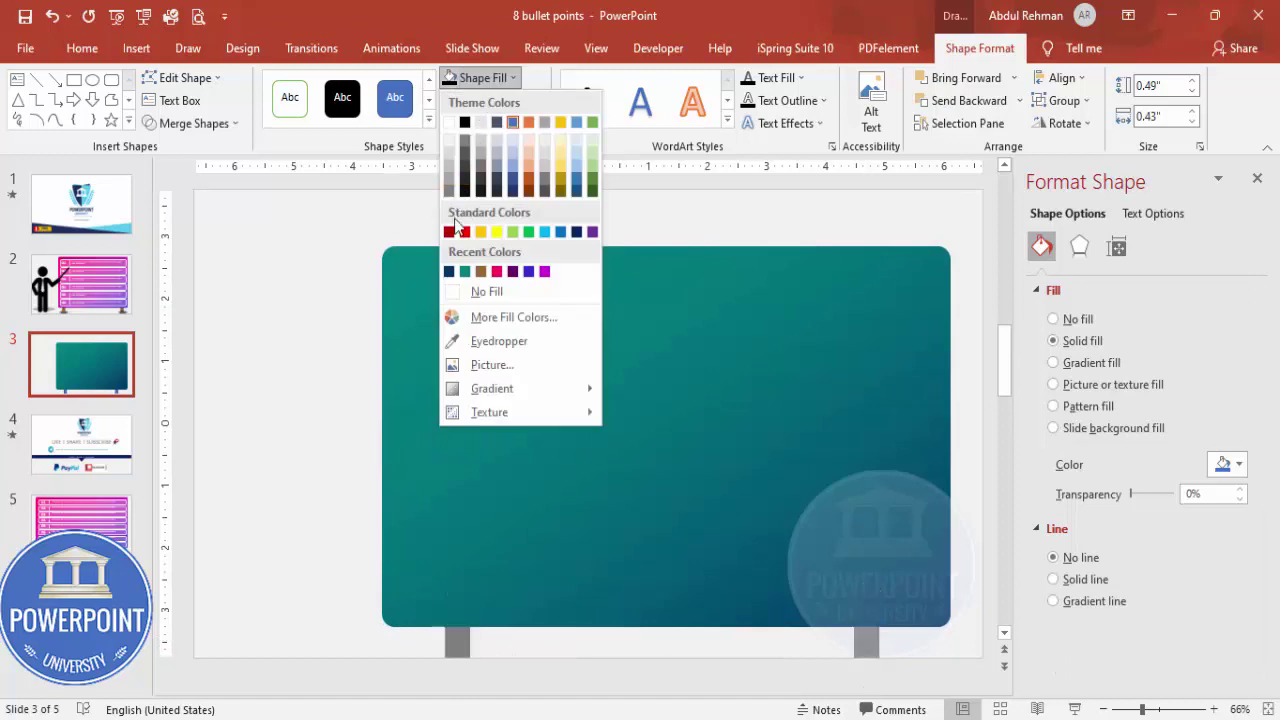
{"action": "left_click", "coordinate": [481, 272]}
{"action": "left_click", "coordinate": [688, 229]}
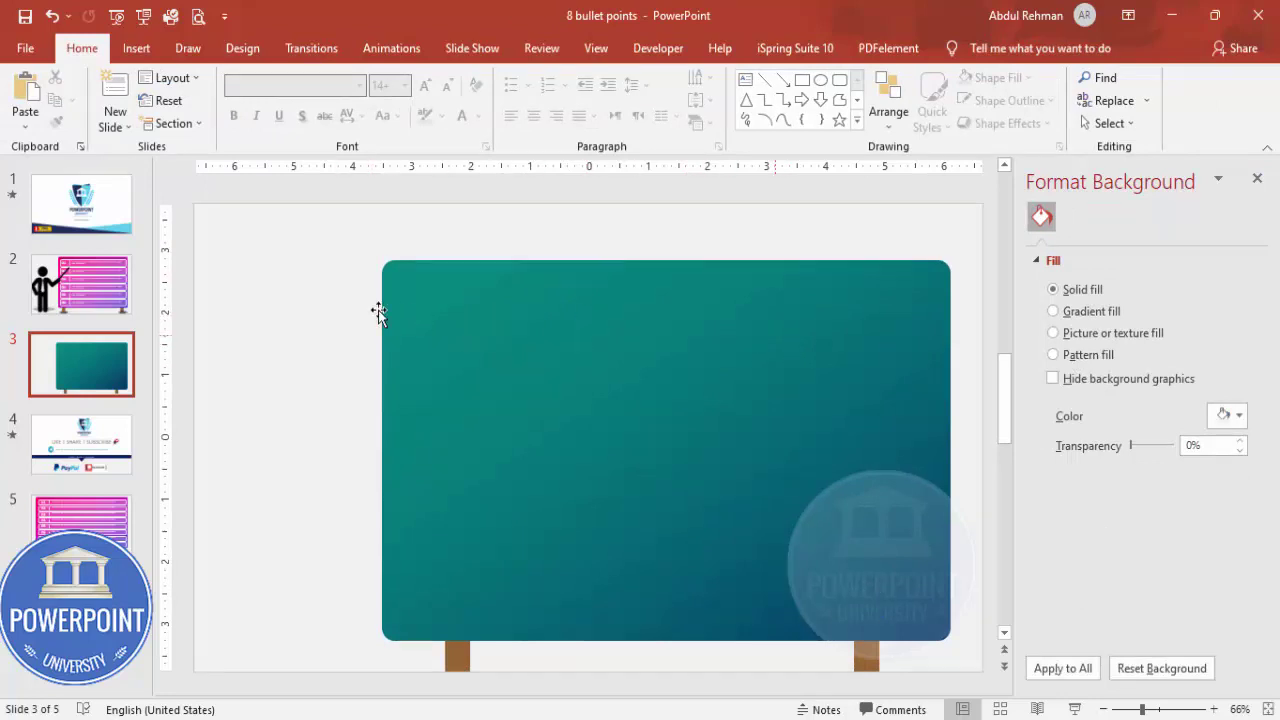
Step: Draw a long rounded bar across the top of the teal board
{"action": "left_click", "coordinate": [138, 47]}
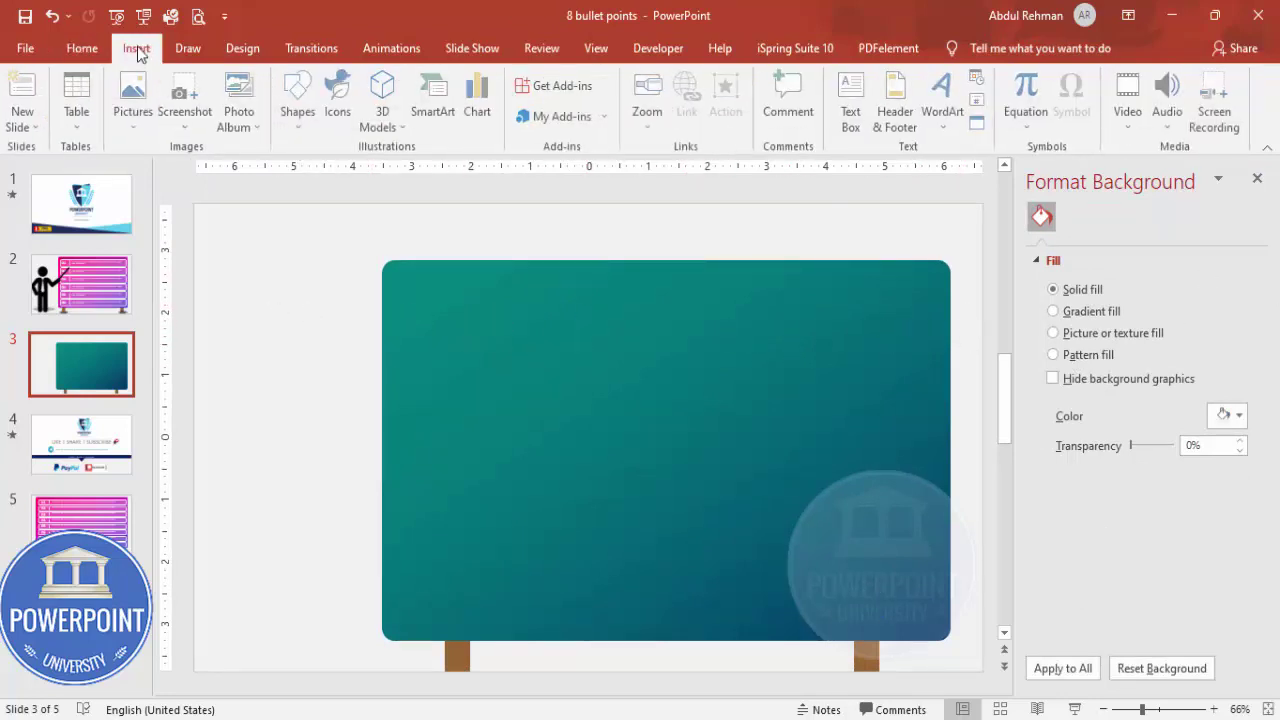
{"action": "left_click", "coordinate": [299, 100]}
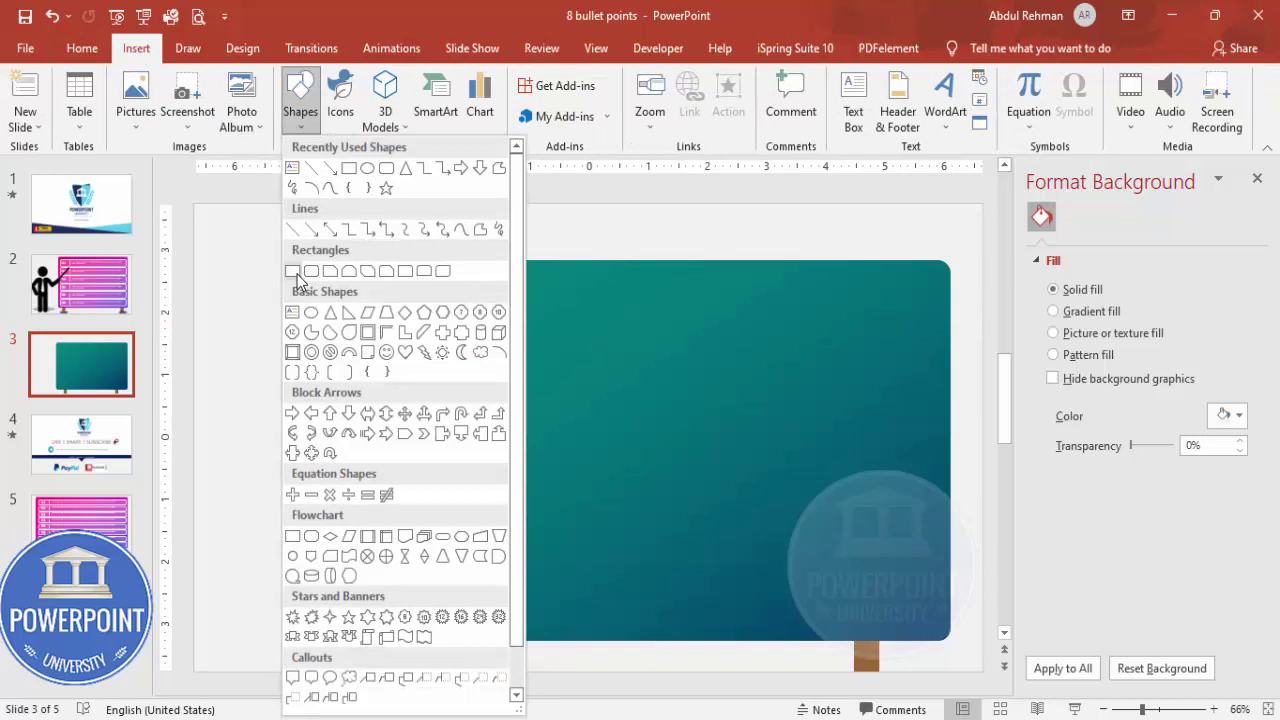
{"action": "left_click", "coordinate": [311, 272]}
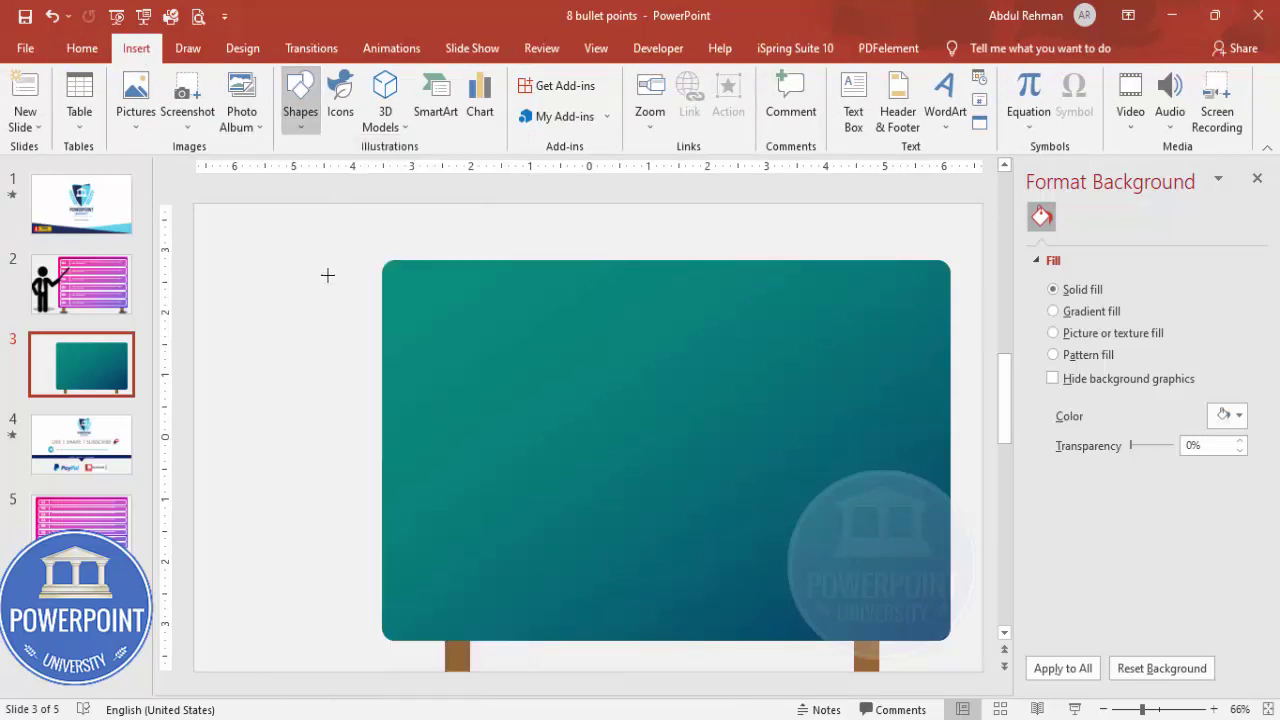
{"action": "left_click_drag", "start_coordinate": [400, 282], "coordinate": [937, 336]}
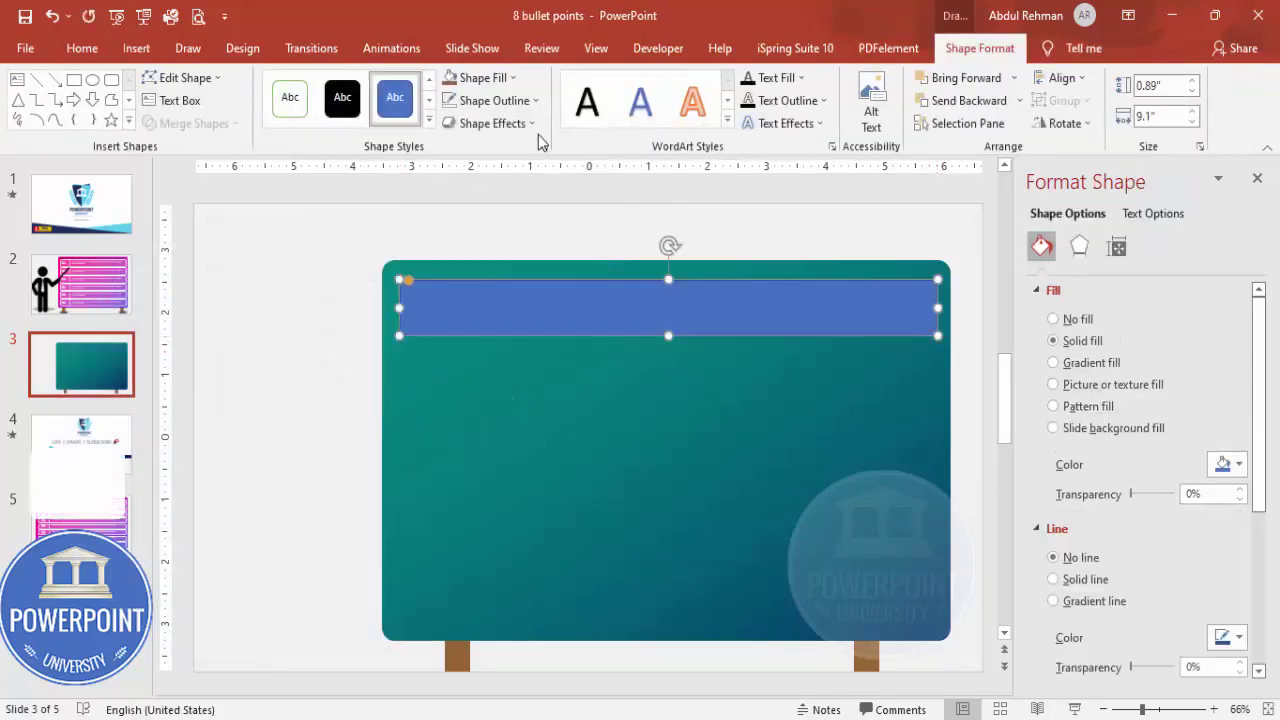
Step: Give the bar a white outline and a white fill at 80% transparency
{"action": "left_click", "coordinate": [512, 110]}
{"action": "left_click", "coordinate": [451, 142]}
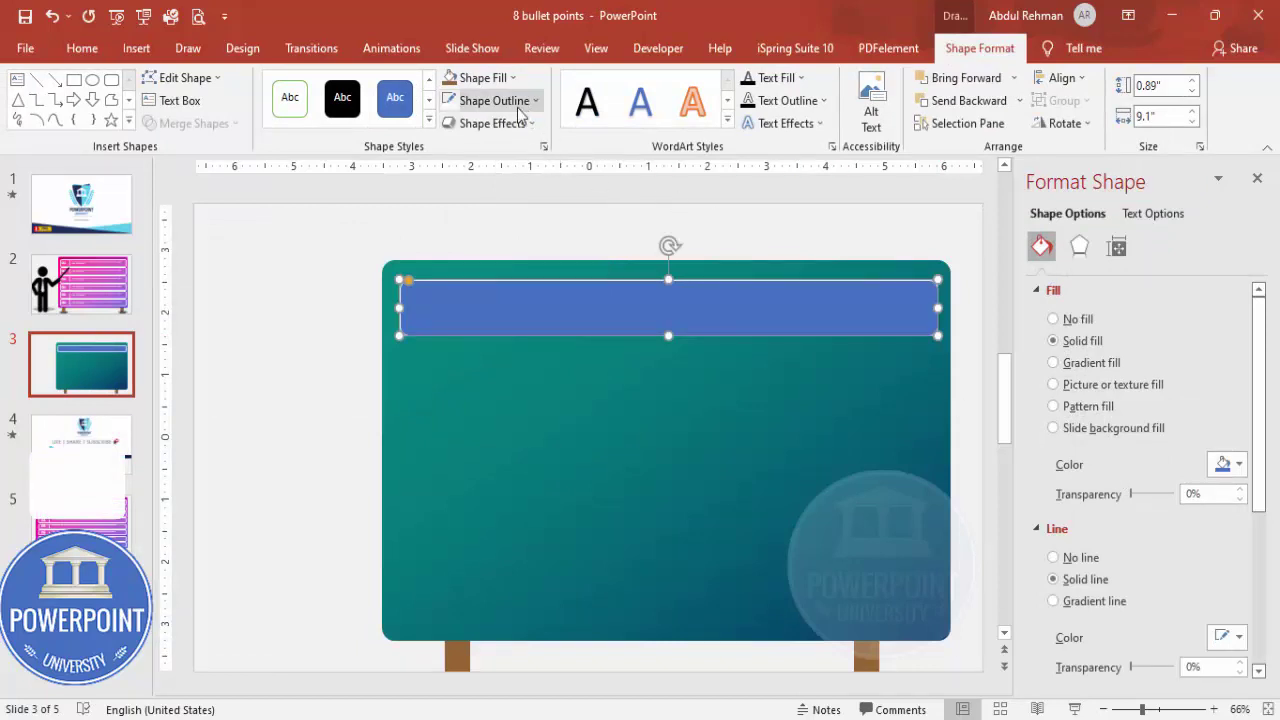
{"action": "left_click", "coordinate": [481, 78]}
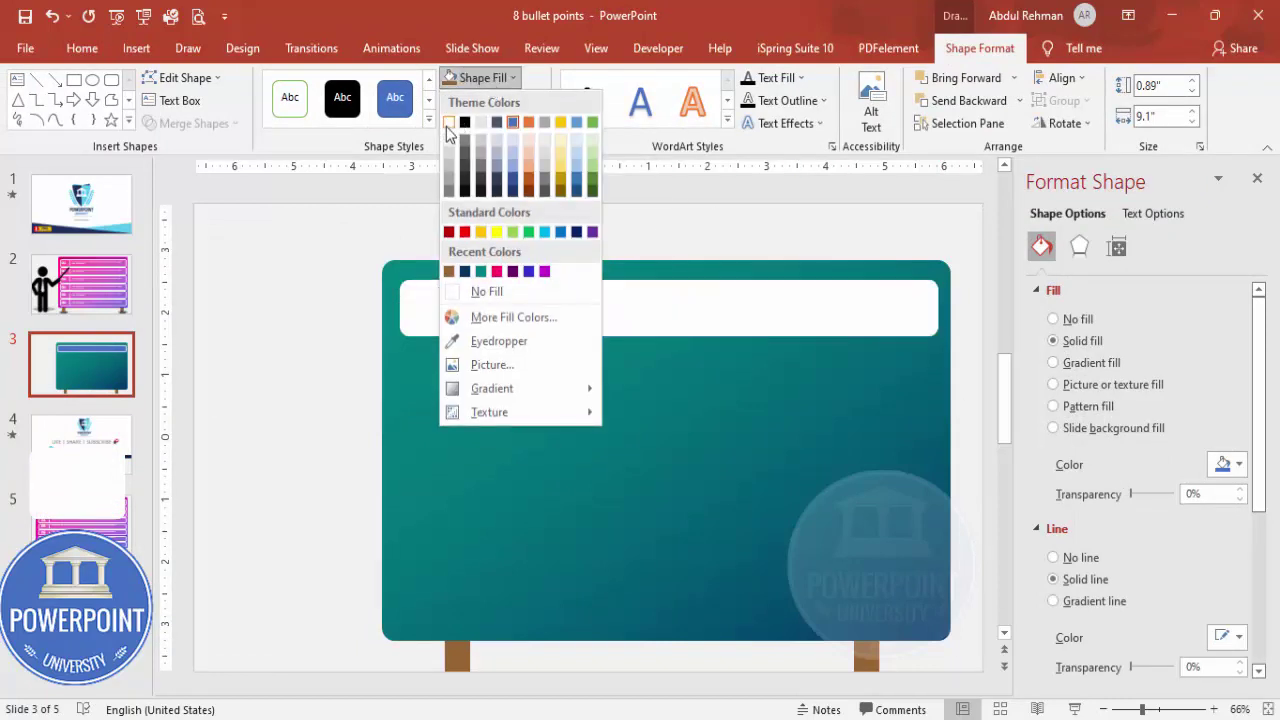
{"action": "left_click", "coordinate": [449, 122]}
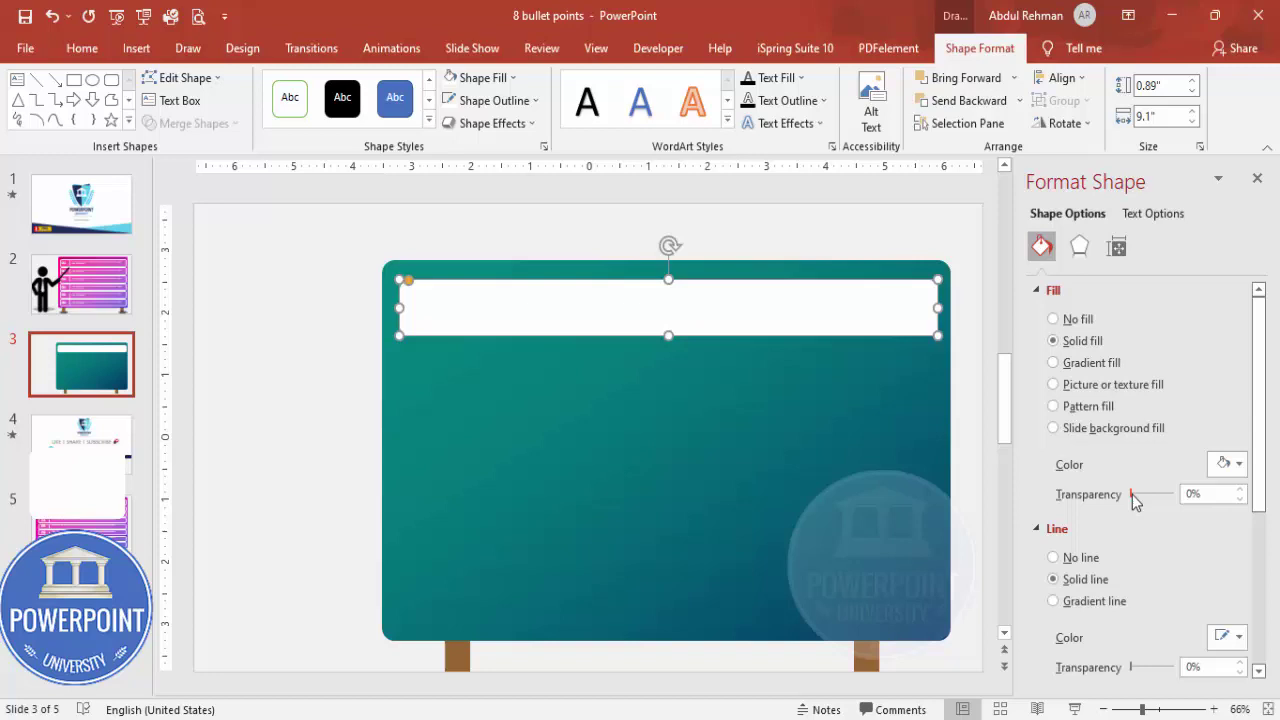
{"action": "left_click_drag", "start_coordinate": [1136, 500], "coordinate": [1170, 503]}
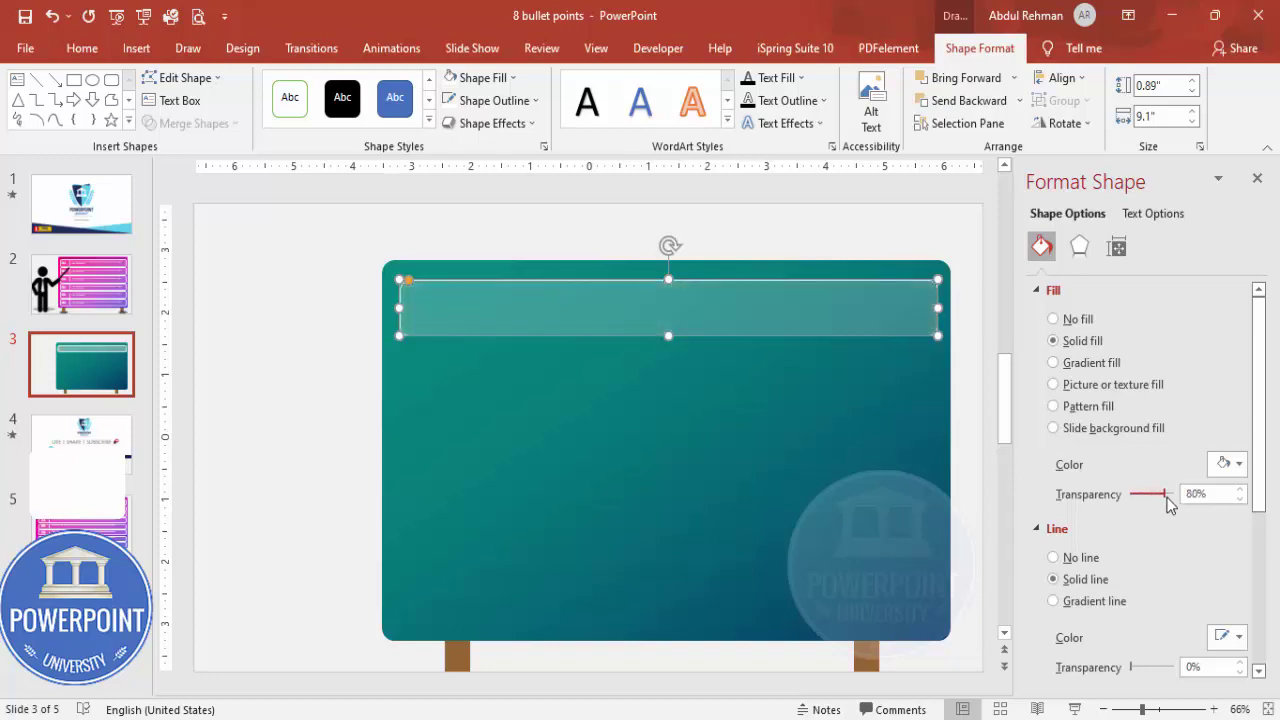
{"action": "left_click", "coordinate": [295, 317]}
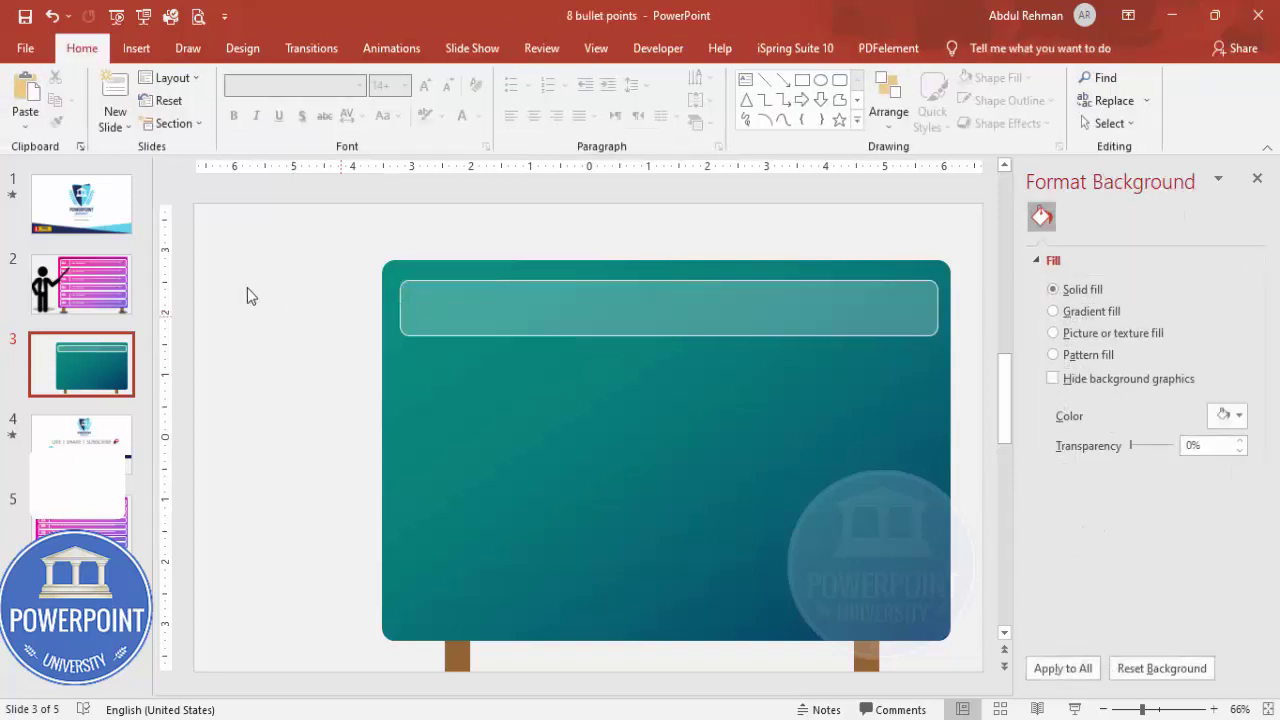
Step: Add a bold white 36 pt '01' text box at the bar's left end
{"action": "left_click", "coordinate": [132, 50]}
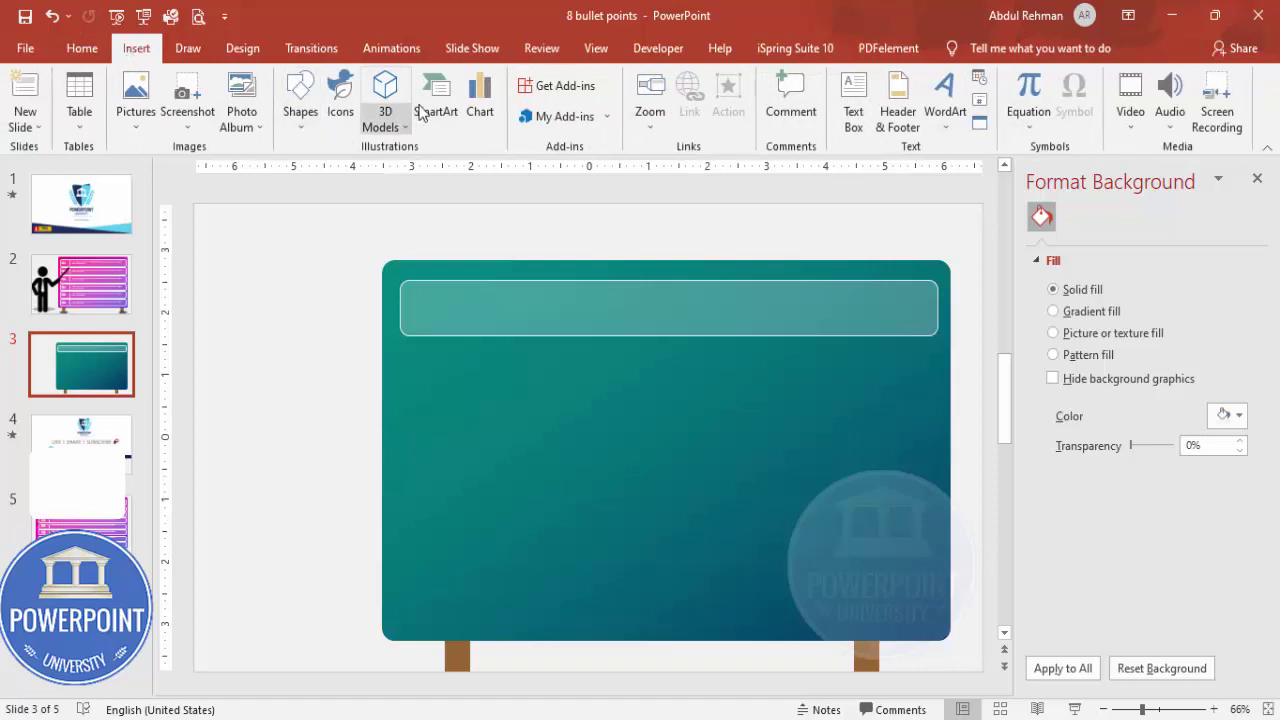
{"action": "left_click", "coordinate": [853, 102]}
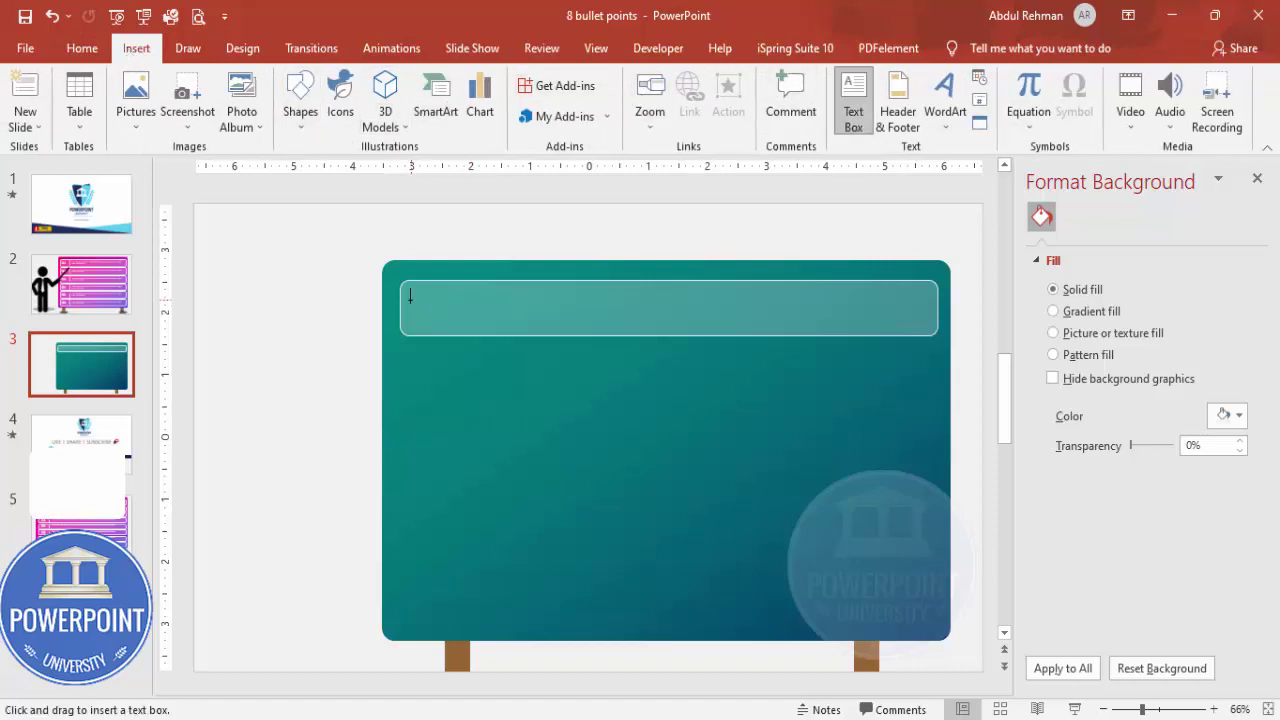
{"action": "left_click_drag", "start_coordinate": [410, 298], "coordinate": [450, 322]}
{"action": "type", "text": "01"}
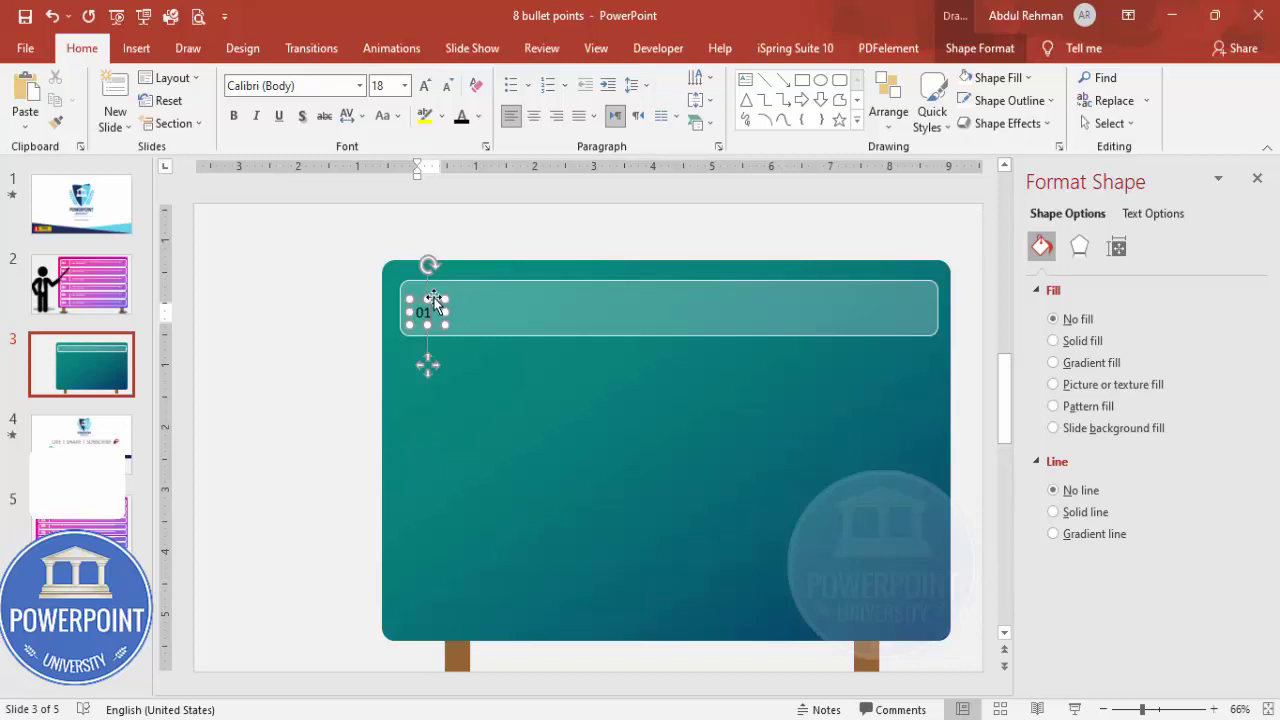
{"action": "left_click", "coordinate": [433, 300]}
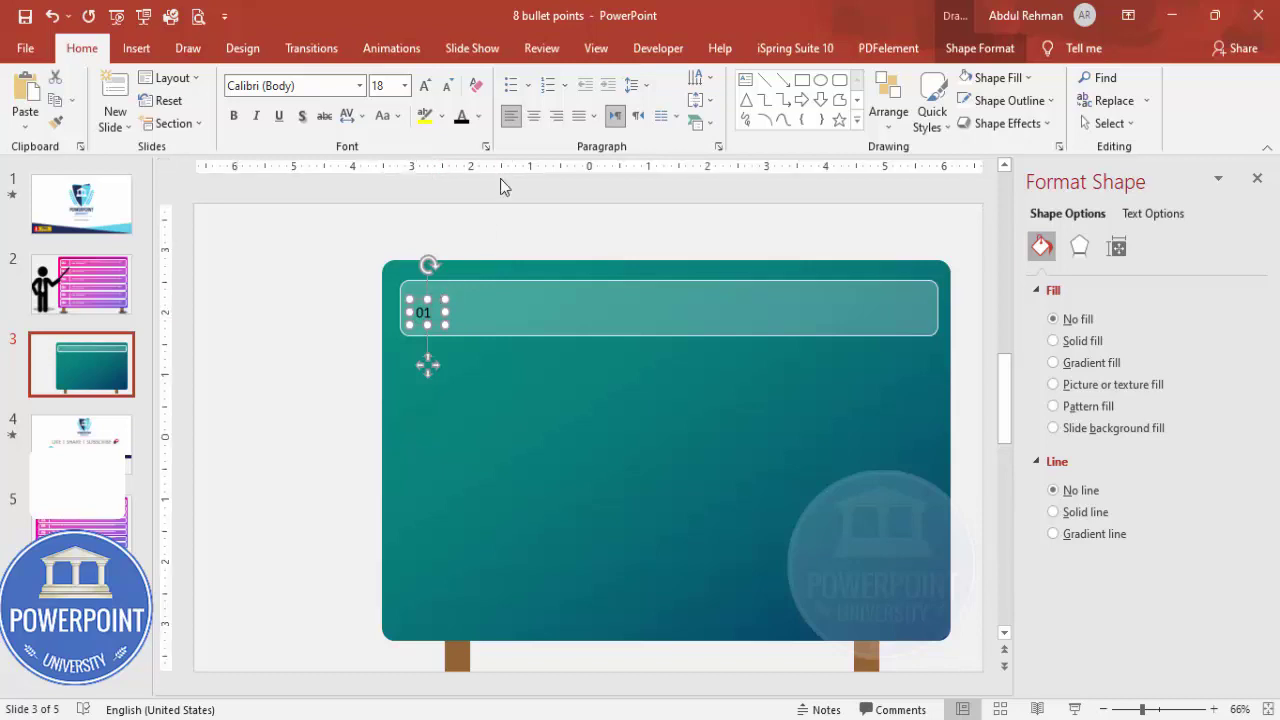
{"action": "left_click", "coordinate": [479, 116]}
{"action": "left_click", "coordinate": [462, 165]}
{"action": "key", "text": "ctrl+b"}
{"action": "left_click", "coordinate": [427, 86]}
{"action": "left_click", "coordinate": [427, 86]}
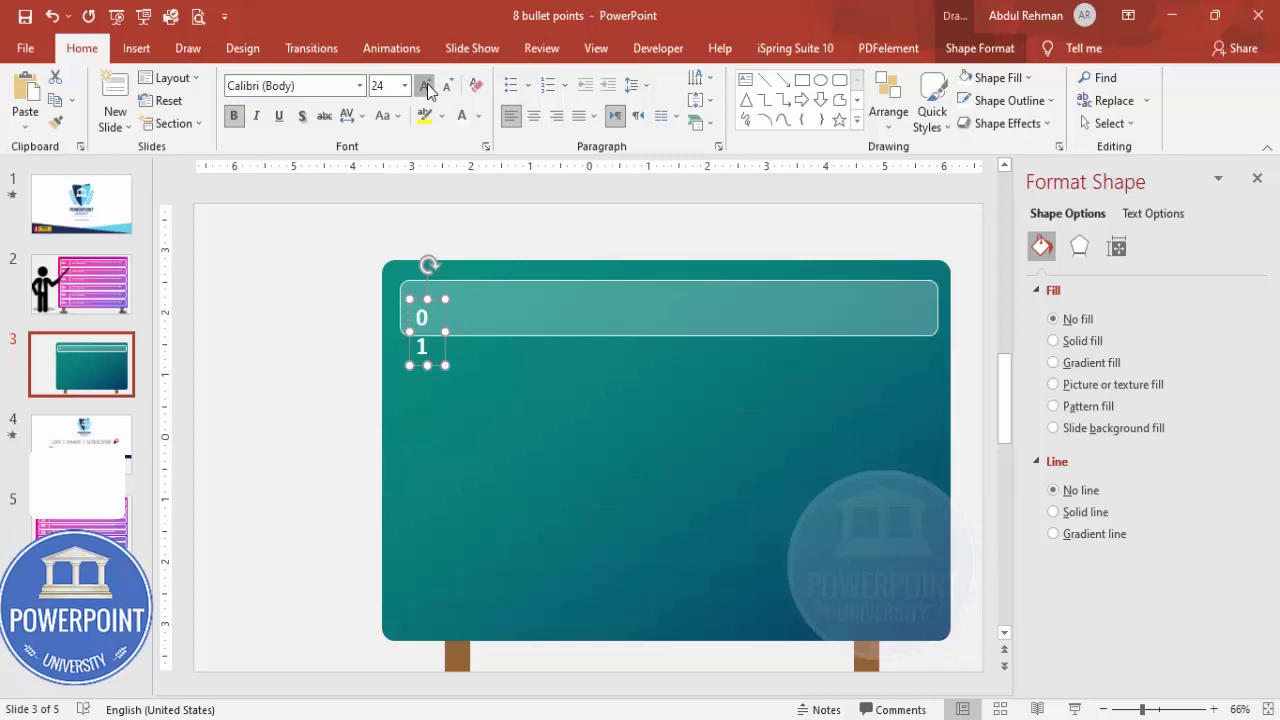
{"action": "left_click", "coordinate": [427, 86]}
{"action": "left_click", "coordinate": [427, 86]}
{"action": "left_click", "coordinate": [427, 86]}
{"action": "left_click_drag", "start_coordinate": [447, 341], "coordinate": [445, 287]}
Step: Draw a short white vertical divider beside 01 with a 4 pt line width
{"action": "left_click", "coordinate": [136, 48]}
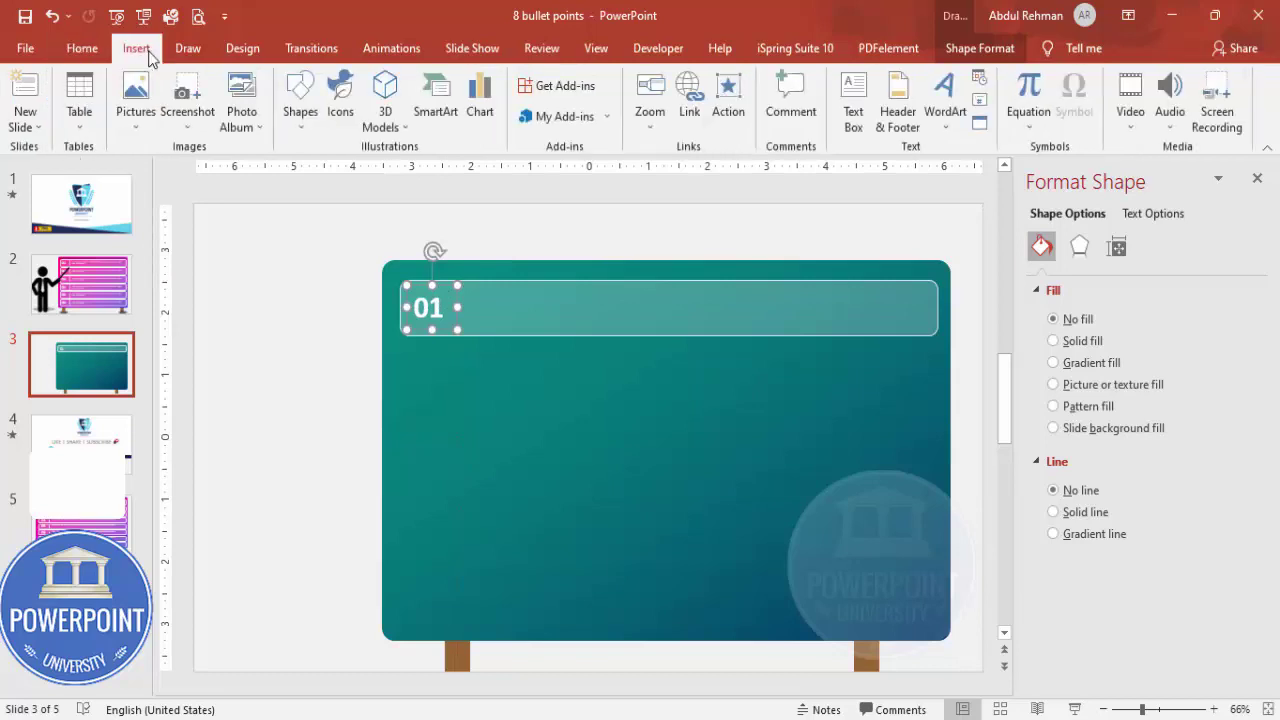
{"action": "left_click", "coordinate": [300, 112]}
{"action": "left_click", "coordinate": [293, 236]}
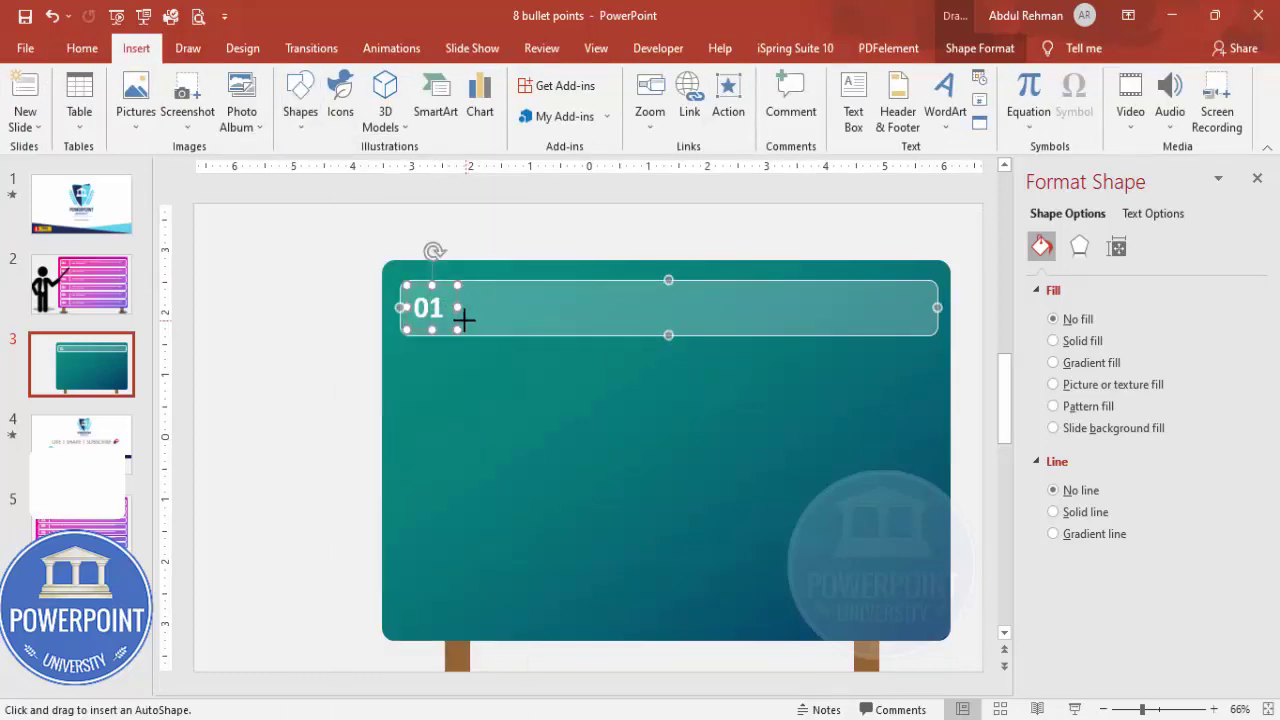
{"action": "left_click_drag", "start_coordinate": [457, 320], "coordinate": [457, 294]}
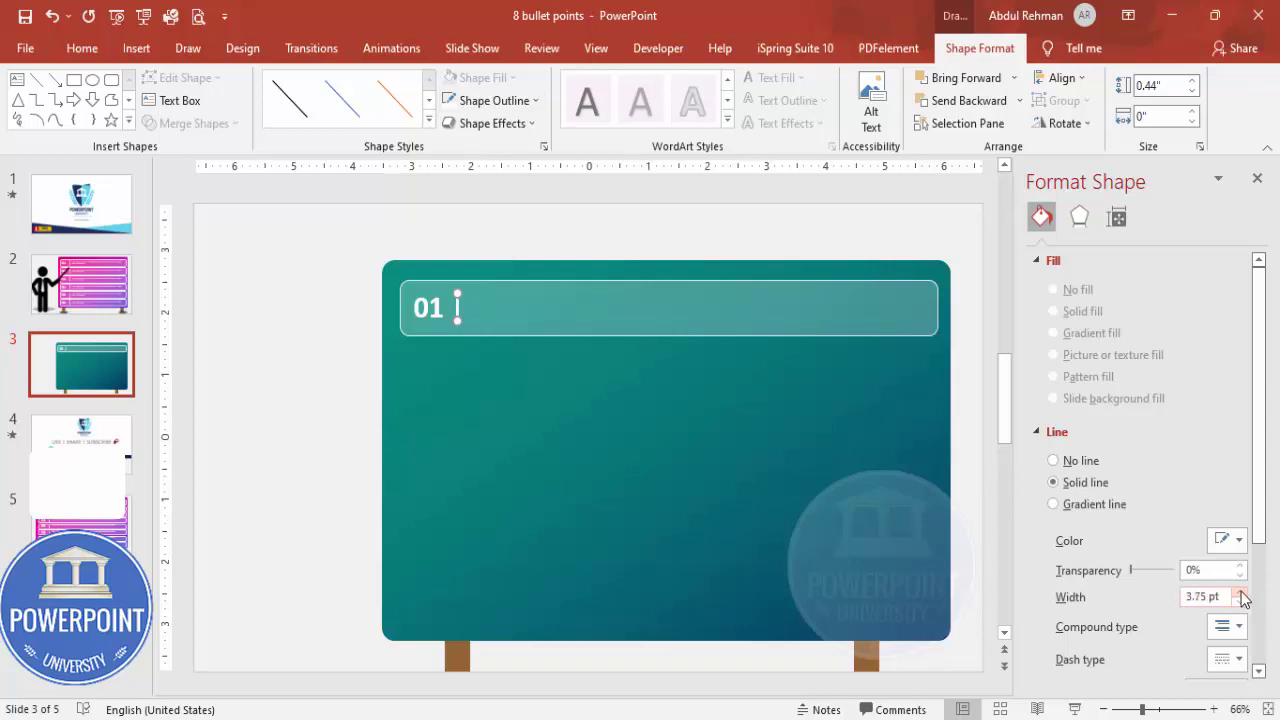
{"action": "left_click", "coordinate": [1241, 592]}
{"action": "left_click", "coordinate": [314, 385]}
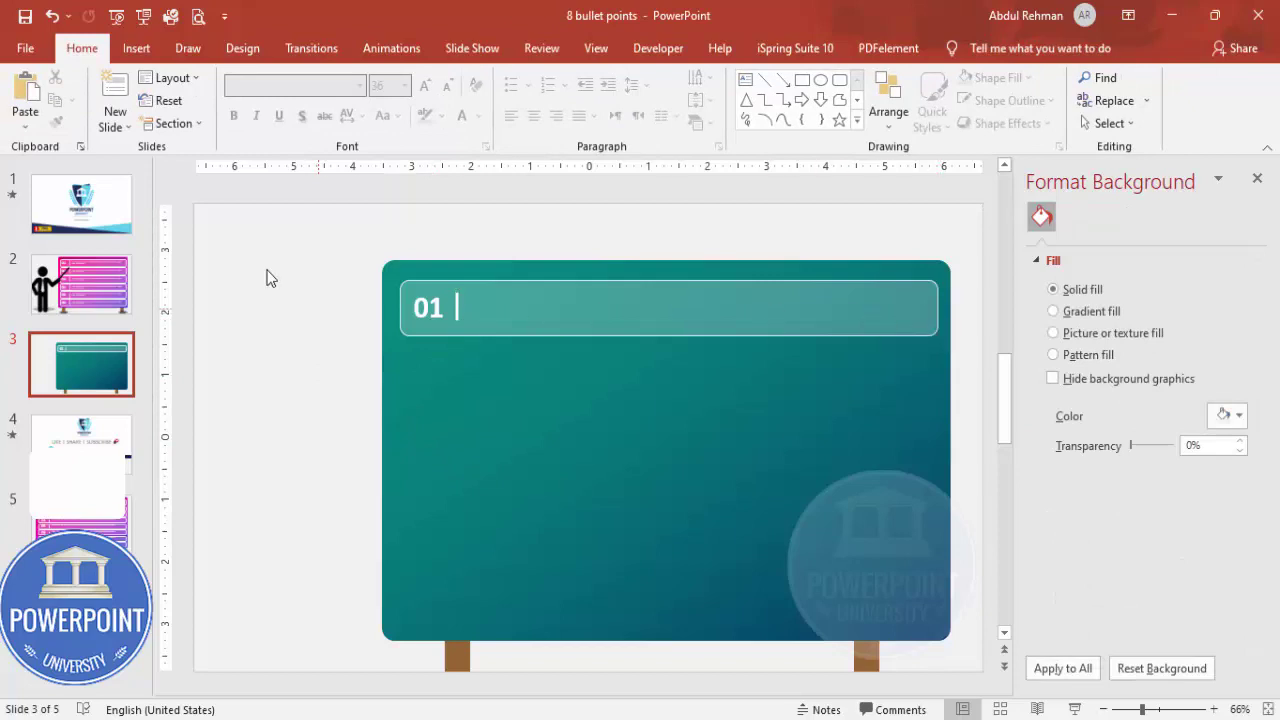
Step: Add a text box right of the divider holding one sentence of =lorem(1) placeholder text
{"action": "left_click", "coordinate": [136, 50]}
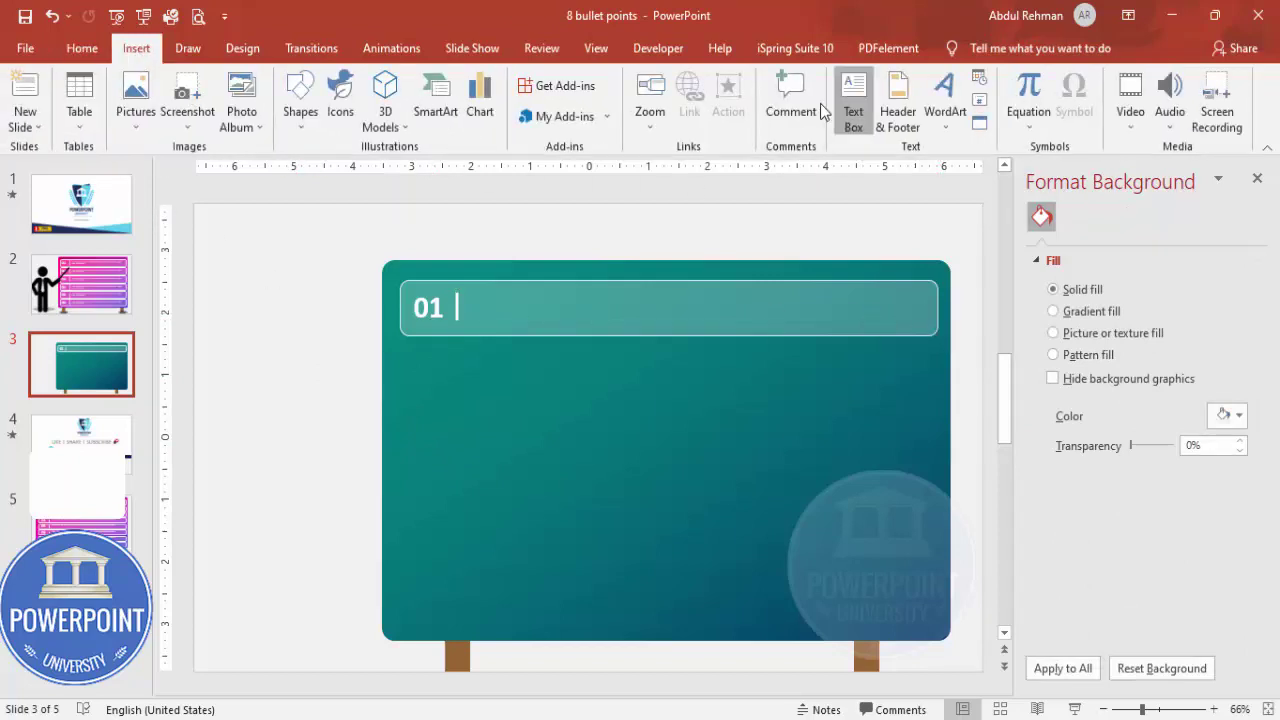
{"action": "left_click", "coordinate": [853, 100]}
{"action": "left_click_drag", "start_coordinate": [480, 292], "coordinate": [923, 335]}
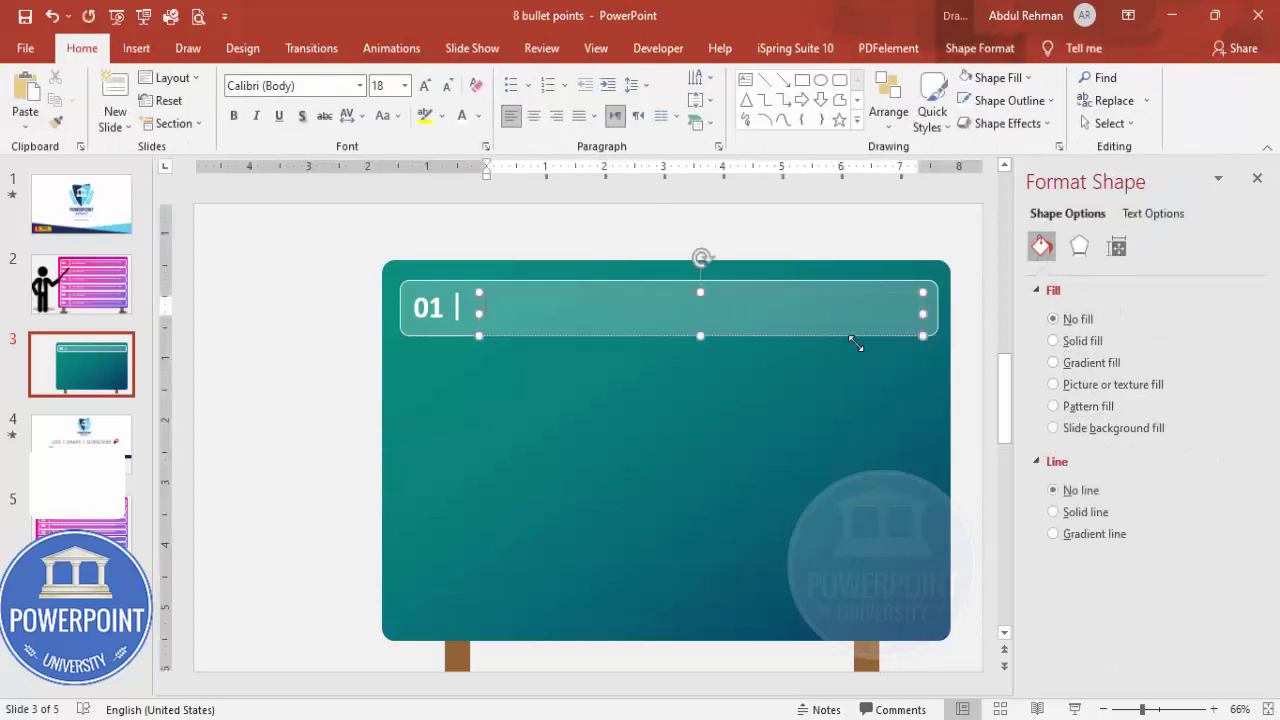
{"action": "type", "text": "=lorem(1)"}
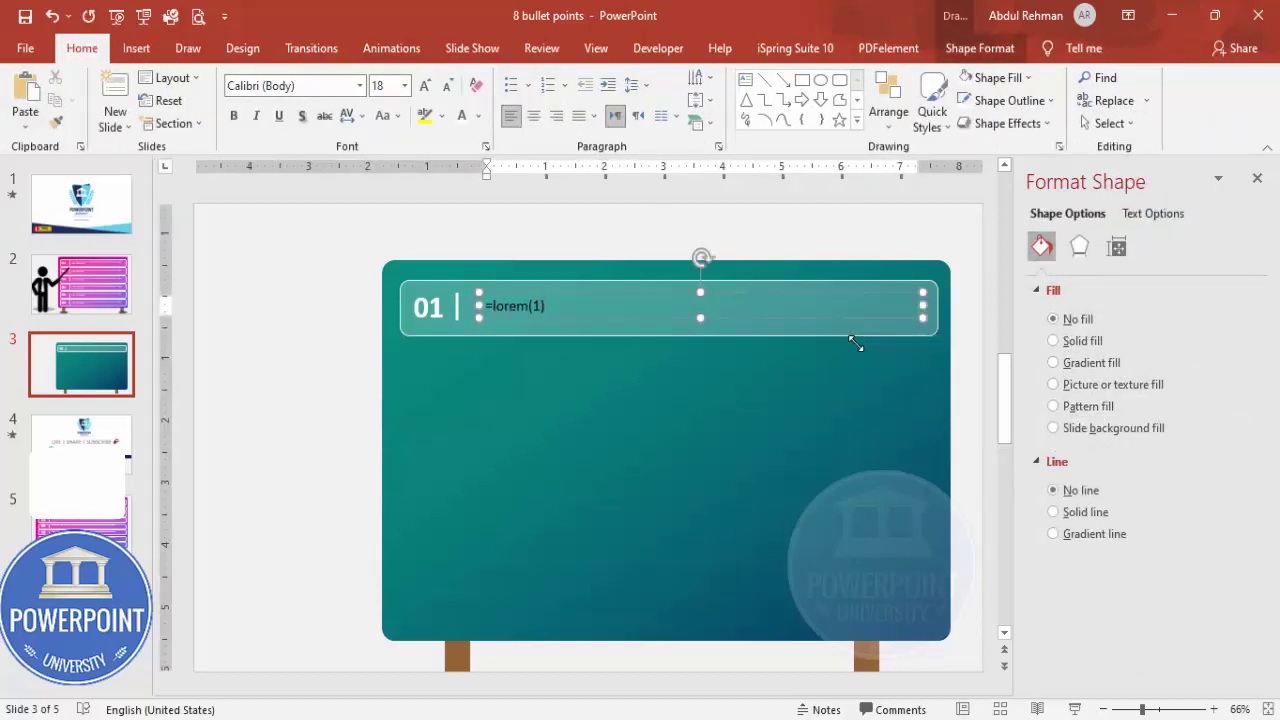
{"action": "key", "text": "Return"}
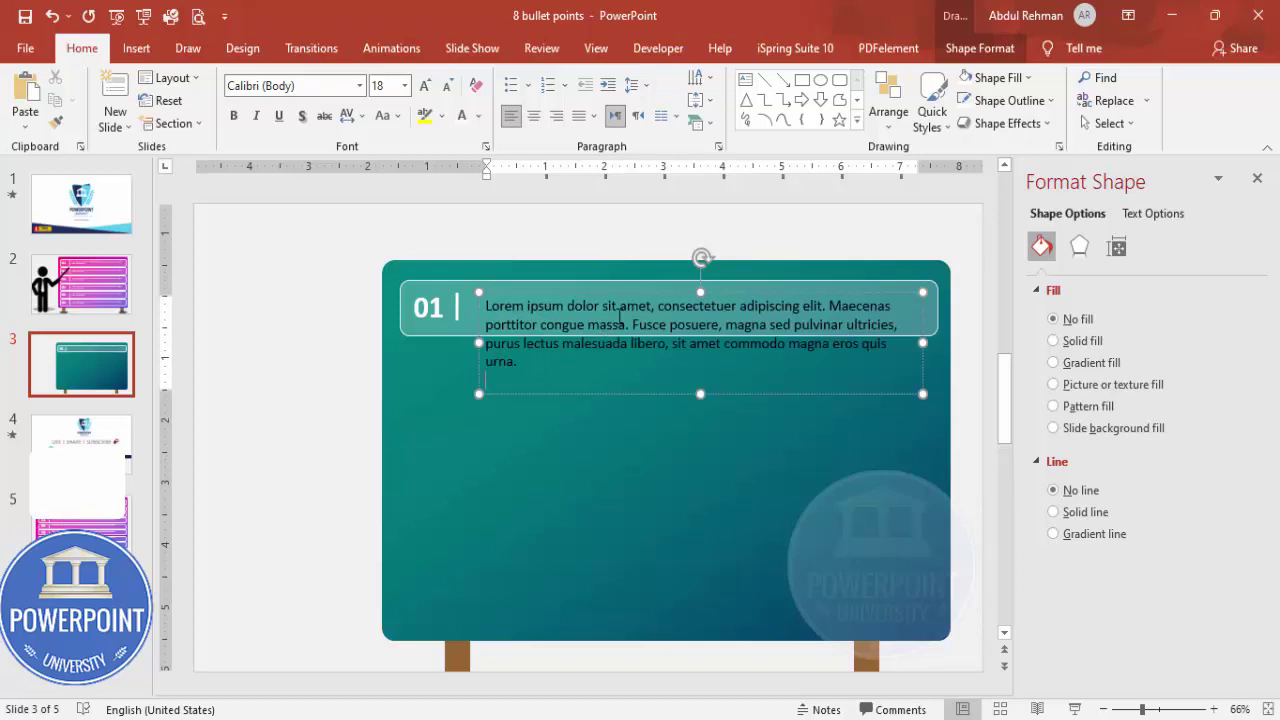
{"action": "left_click_drag", "start_coordinate": [632, 320], "coordinate": [518, 364]}
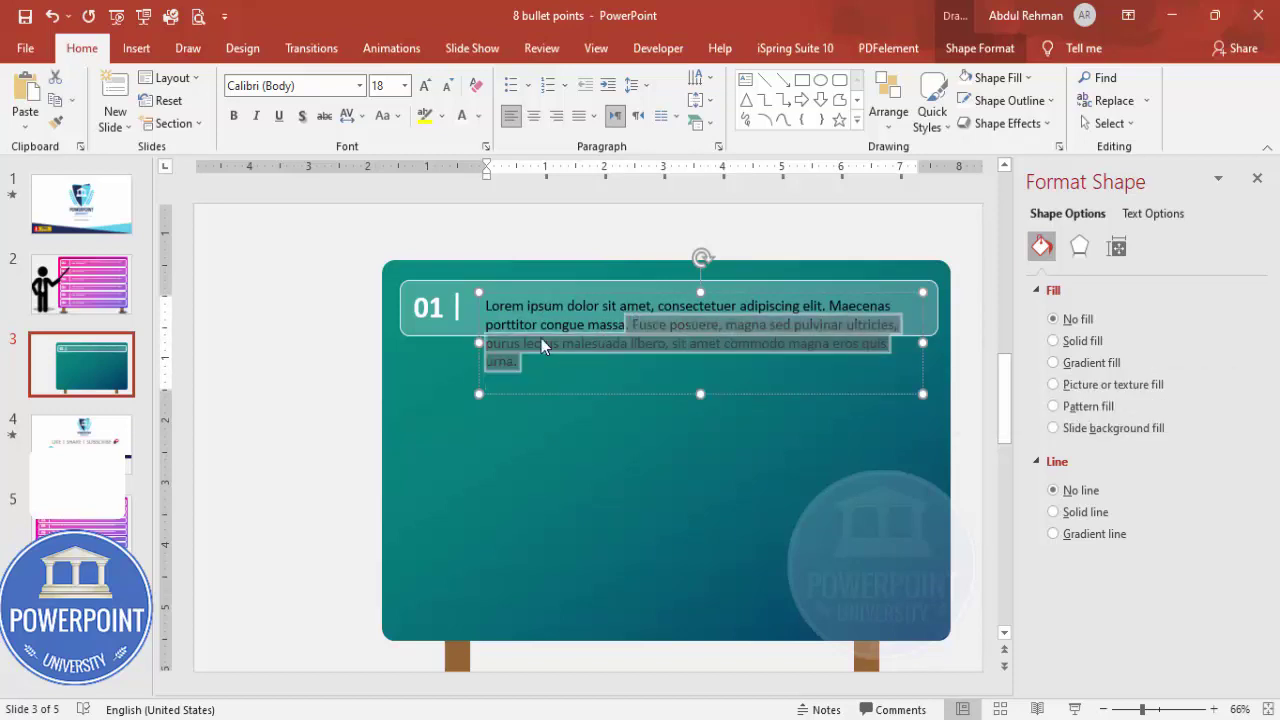
{"action": "key", "text": "Delete"}
Step: Make the caption white, nudge it toward the divider, and group the whole row
{"action": "left_click", "coordinate": [520, 292]}
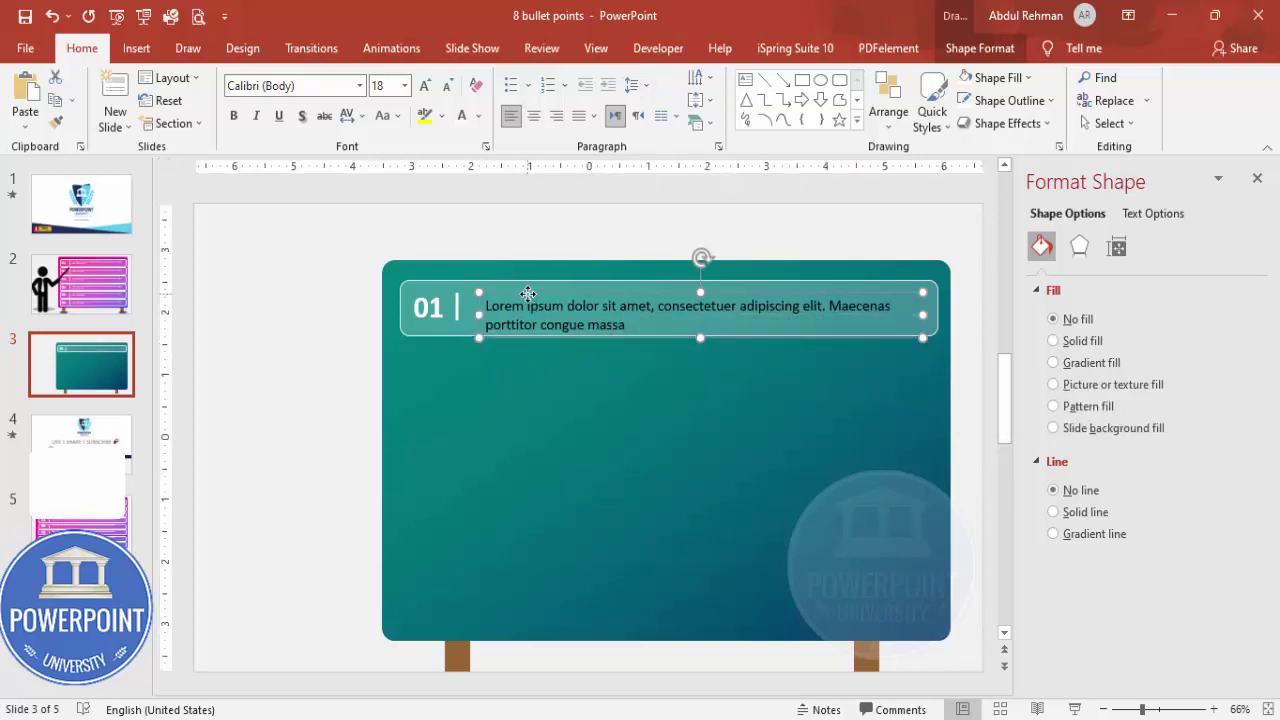
{"action": "left_click", "coordinate": [459, 114]}
{"action": "left_click_drag", "start_coordinate": [523, 293], "coordinate": [511, 285]}
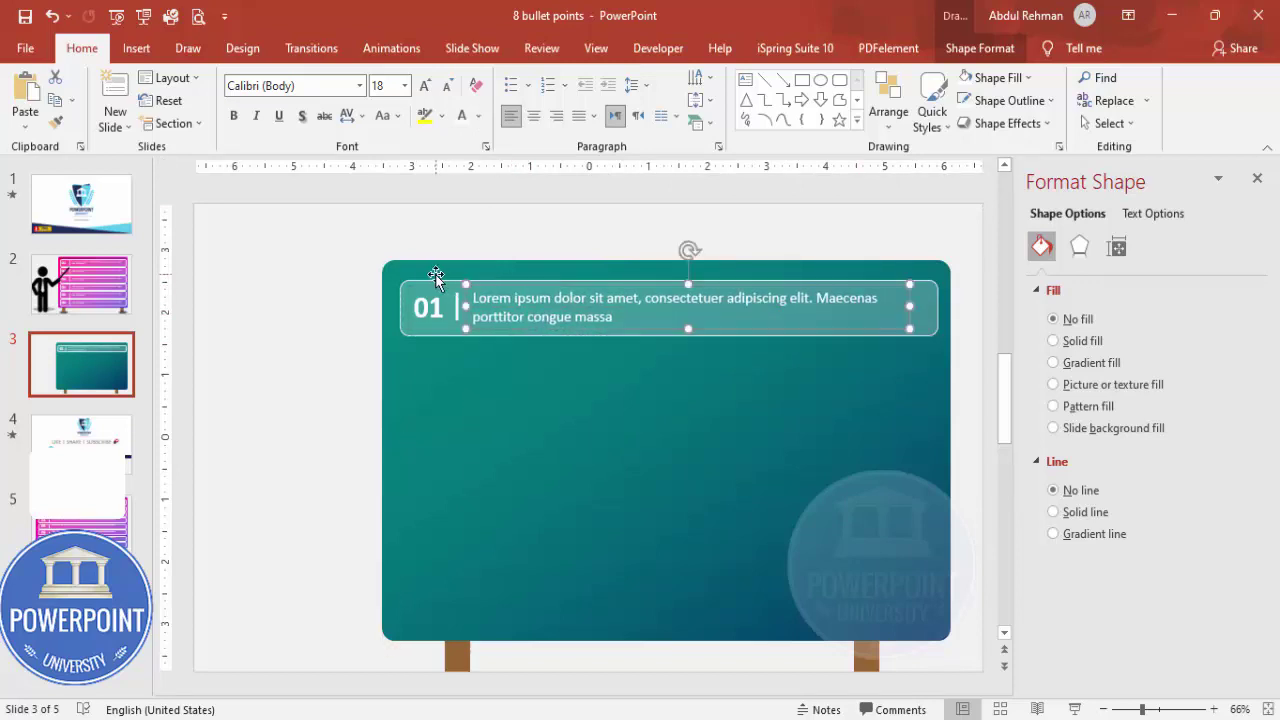
{"action": "left_click", "coordinate": [323, 280]}
{"action": "left_click_drag", "start_coordinate": [304, 266], "coordinate": [978, 384]}
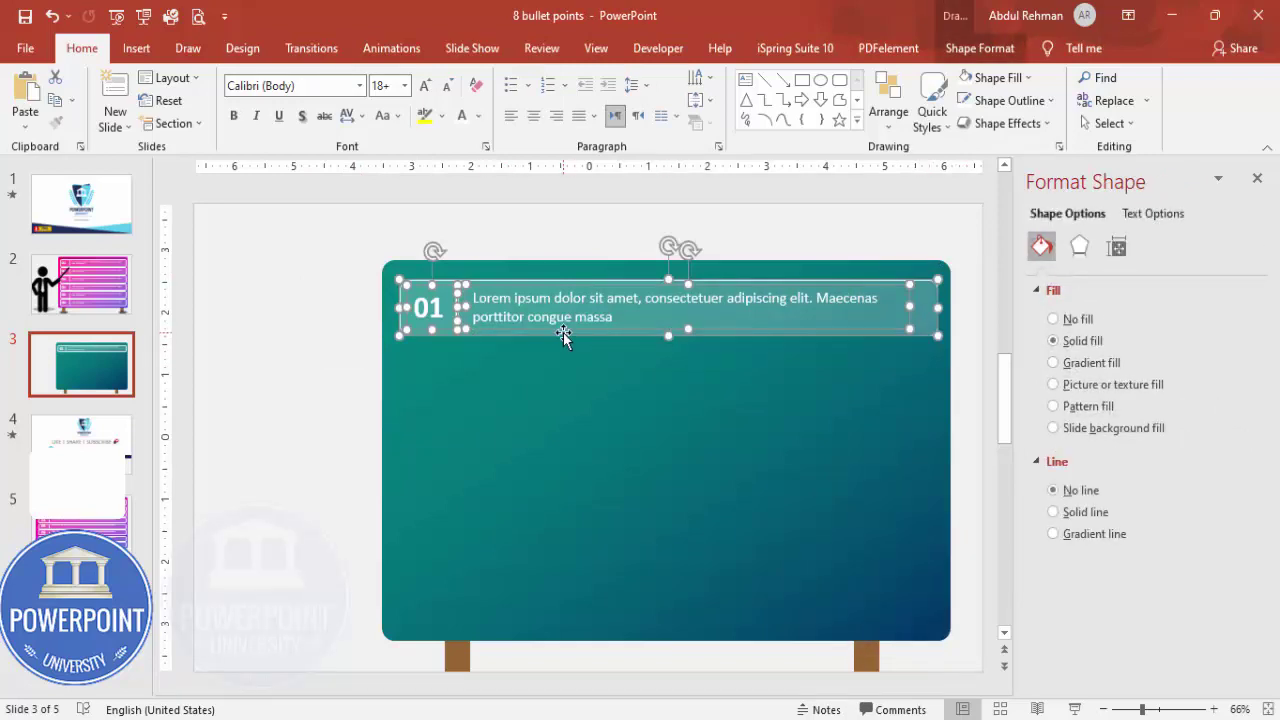
{"action": "key", "text": "ctrl+g"}
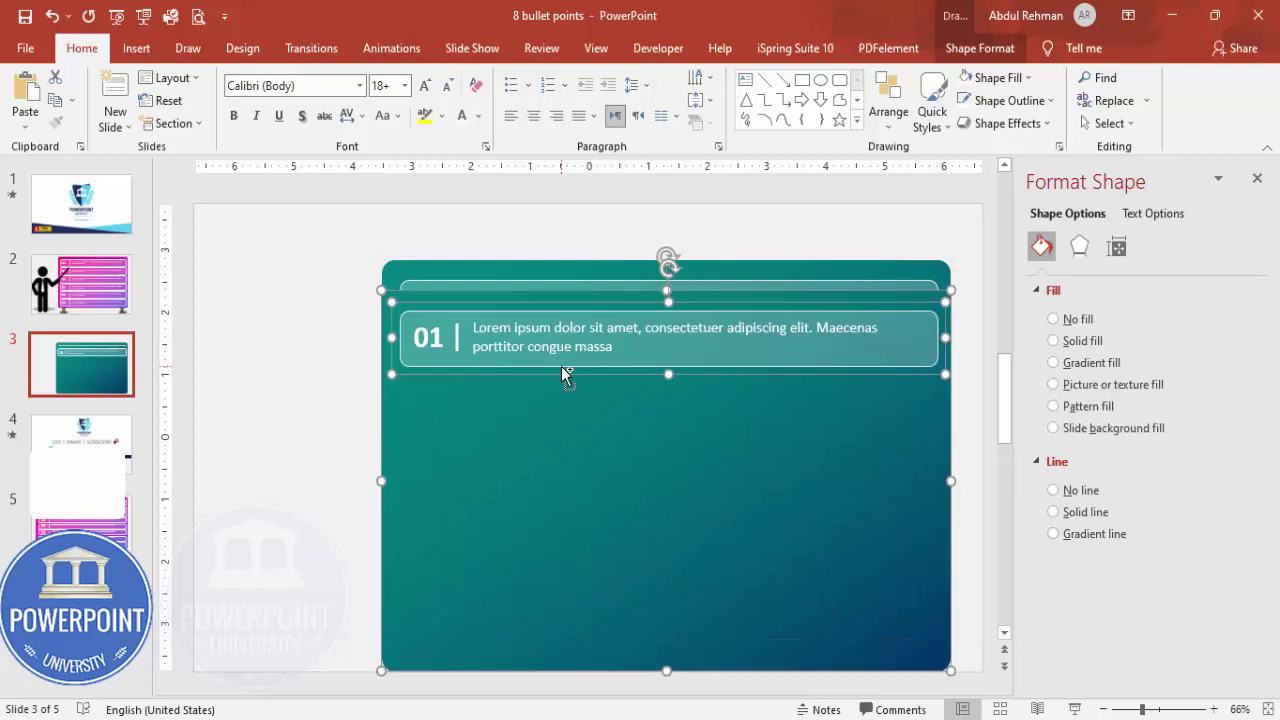
Step: Ctrl-drag copies of the grouped row down the board to make five evenly spaced rows
{"action": "left_click", "coordinate": [561, 366]}
{"action": "left_click", "coordinate": [518, 282]}
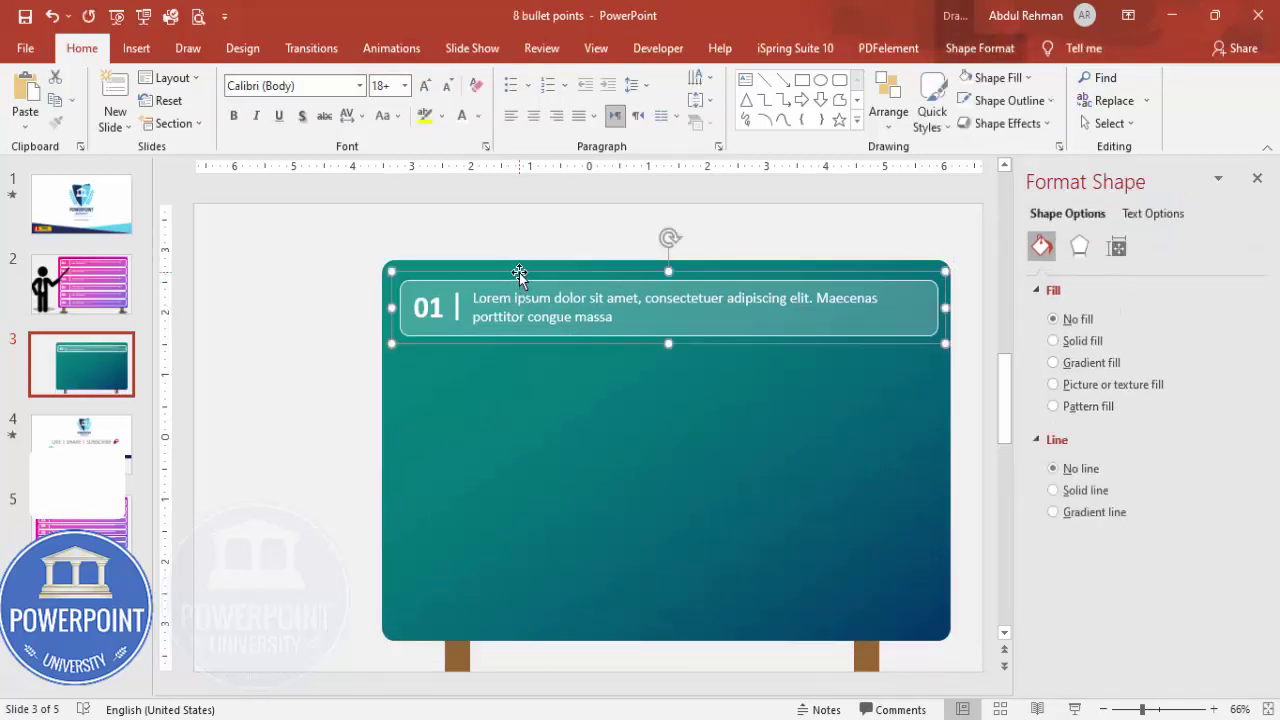
{"action": "left_click_drag", "start_coordinate": [519, 274], "coordinate": [521, 350]}
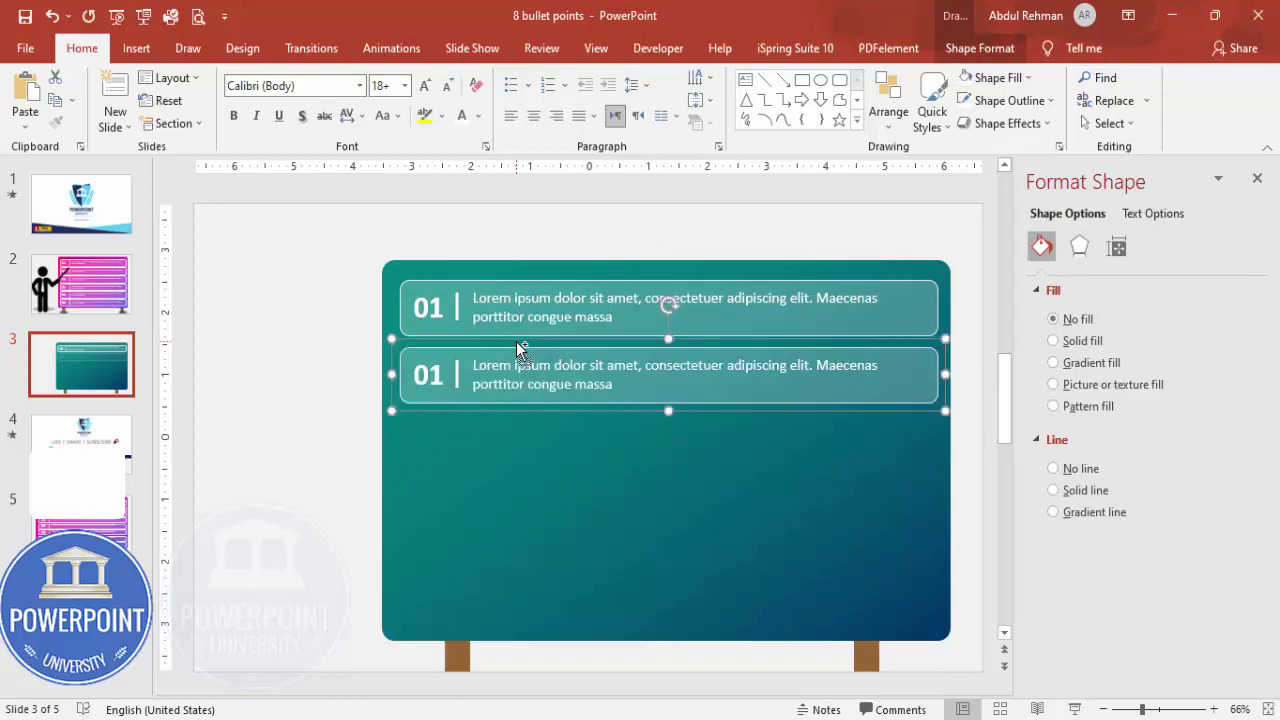
{"action": "left_click_drag", "start_coordinate": [532, 415], "coordinate": [520, 604]}
Step: Renumber the copied rows 02, 03, 04 and 05 from top to bottom
{"action": "left_click", "coordinate": [320, 549]}
{"action": "left_click", "coordinate": [428, 378]}
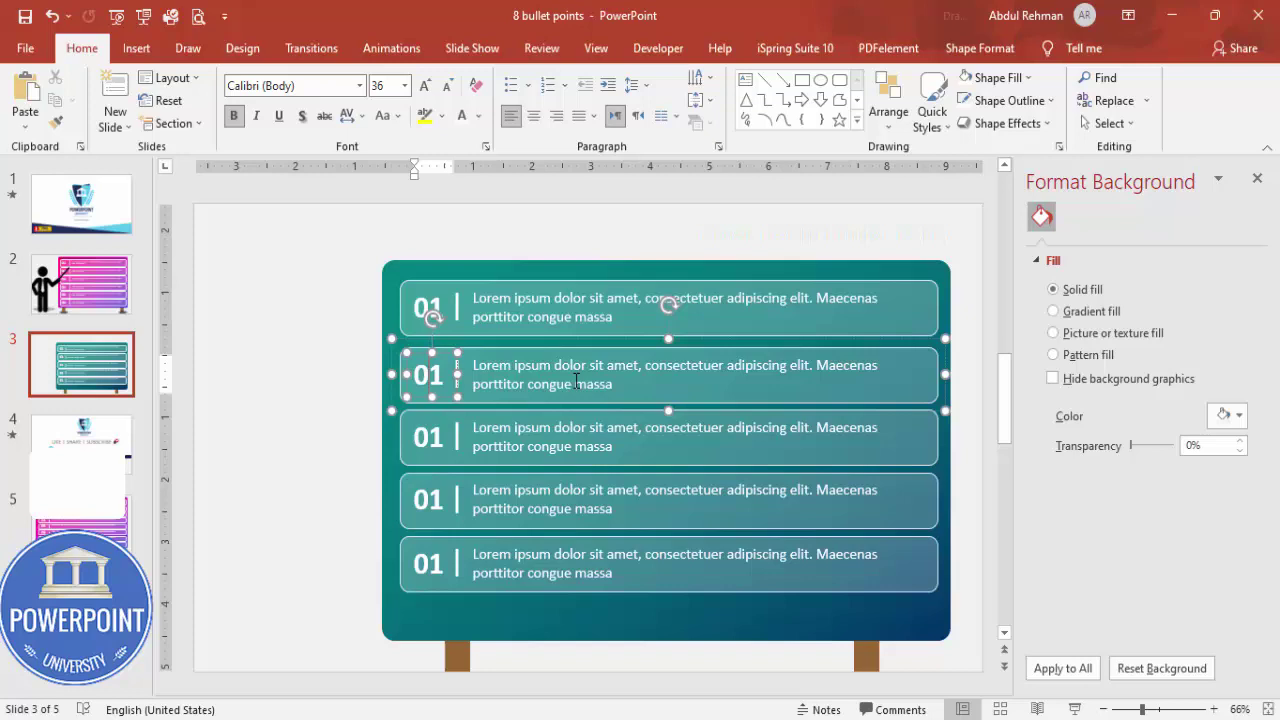
{"action": "type", "text": "2"}
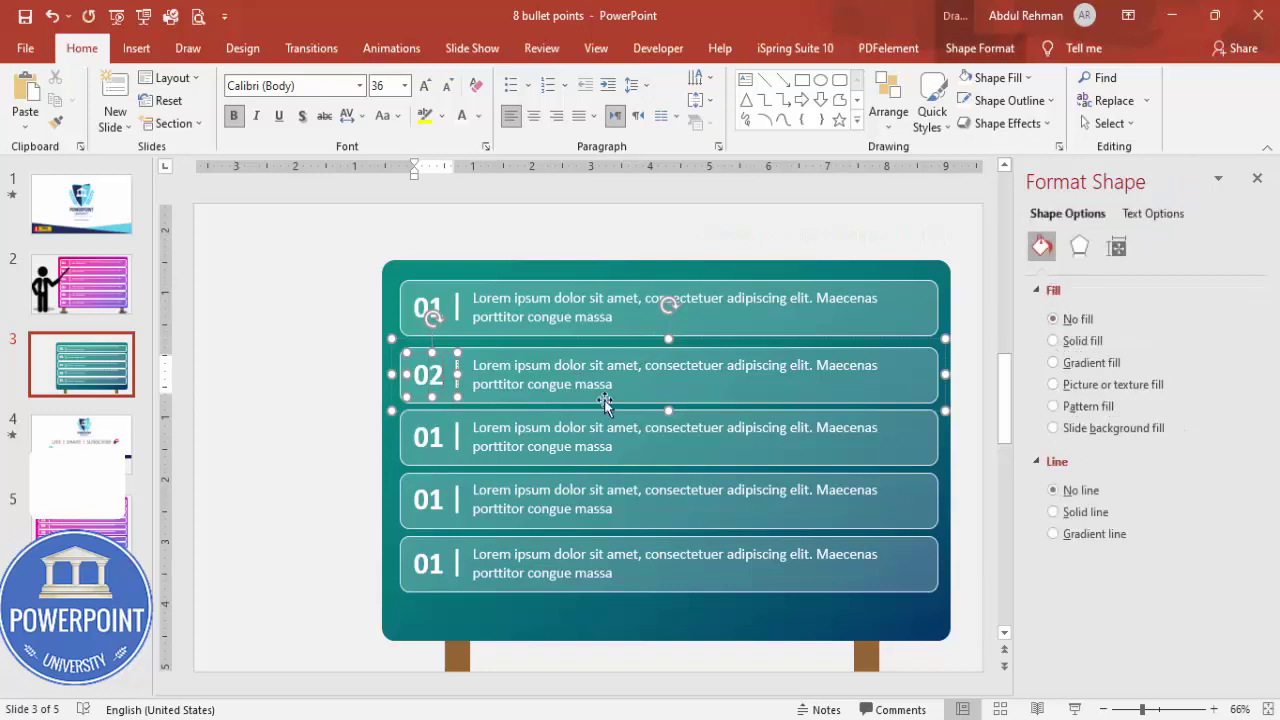
{"action": "left_click", "coordinate": [440, 440]}
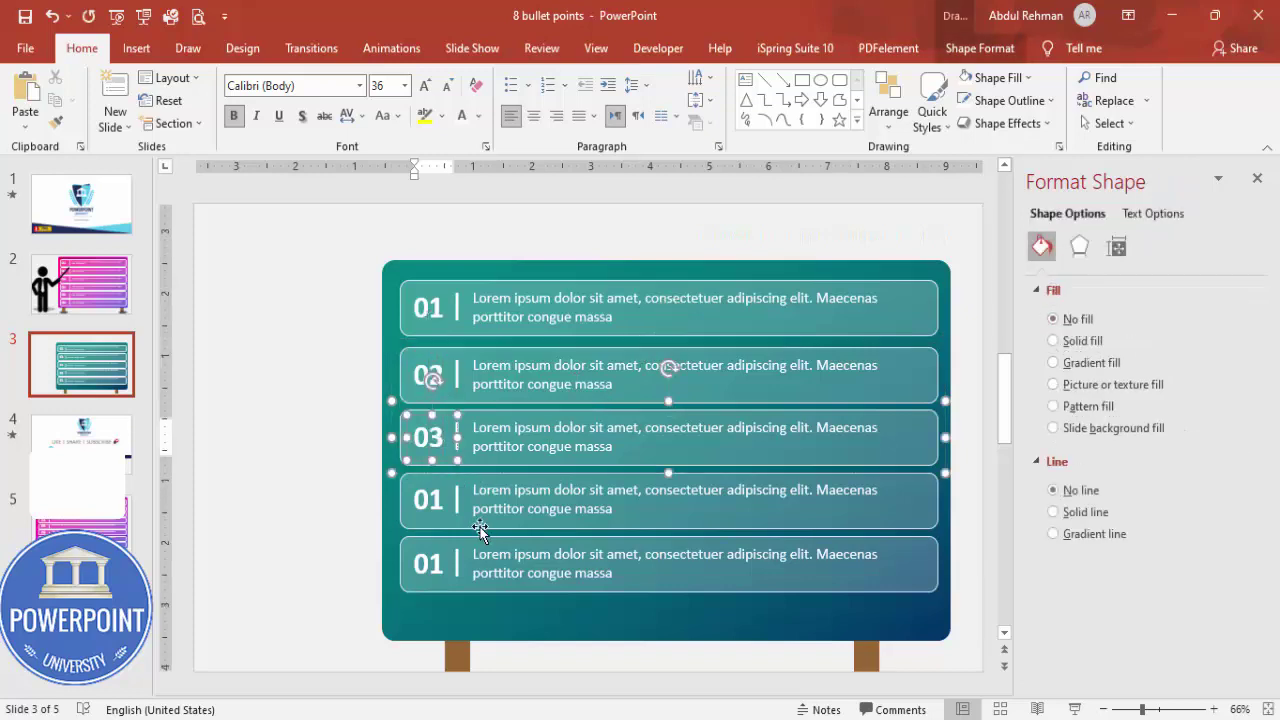
{"action": "left_click", "coordinate": [437, 507]}
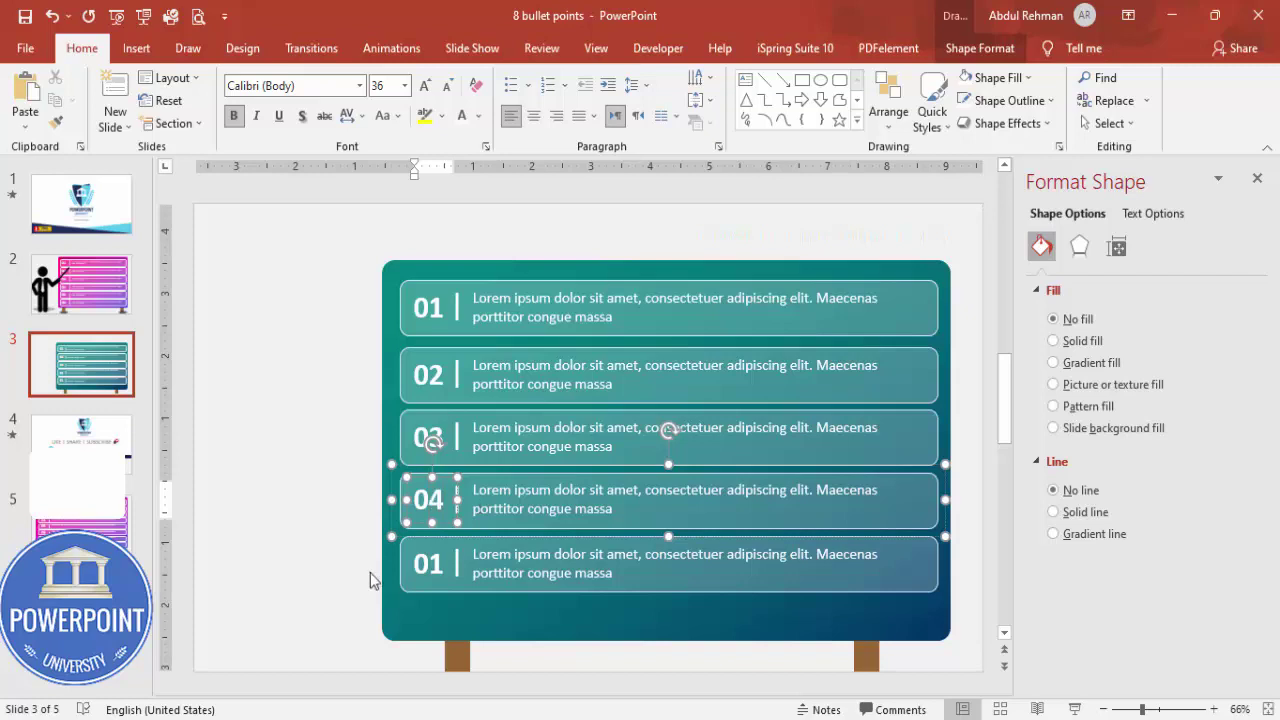
{"action": "left_click", "coordinate": [440, 565]}
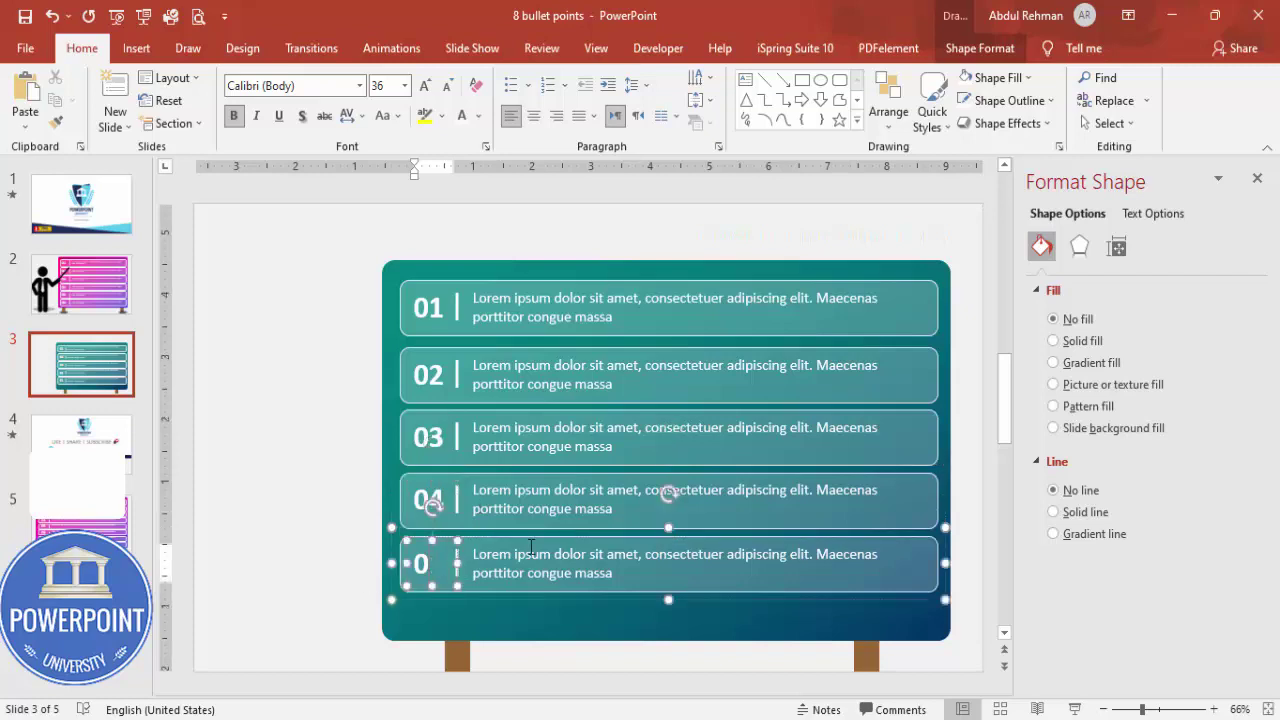
{"action": "left_click", "coordinate": [303, 400]}
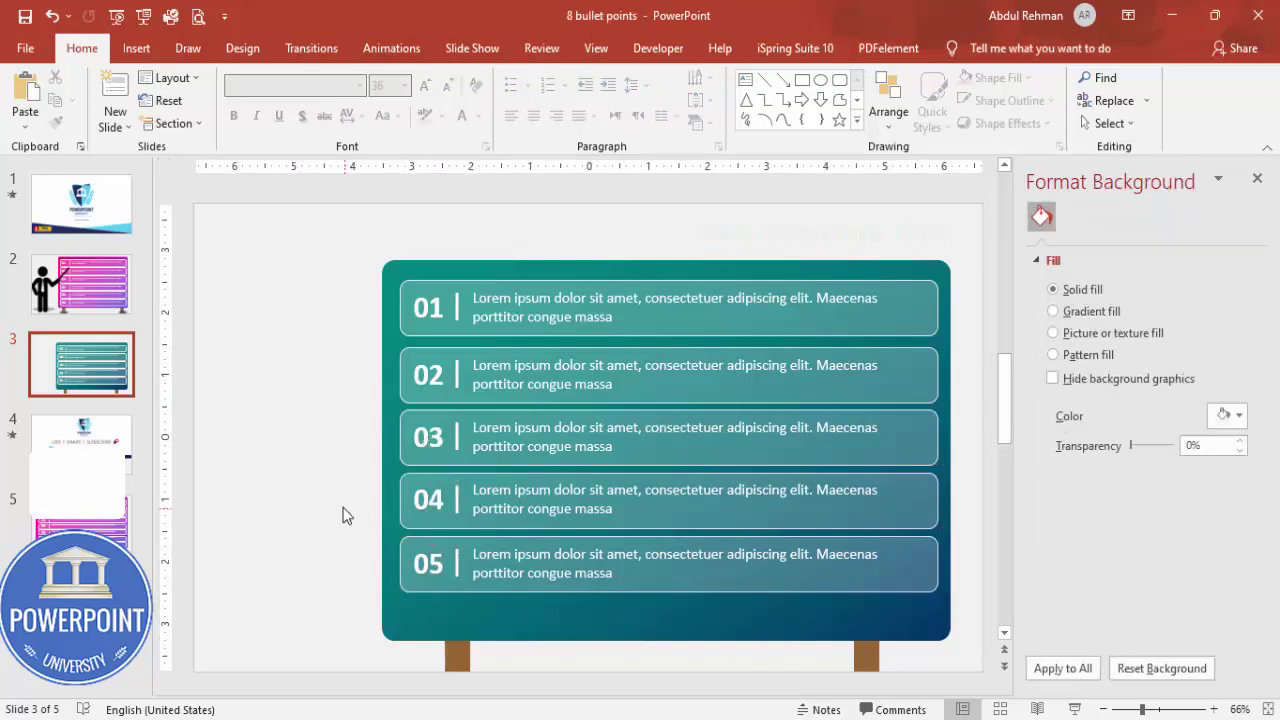
Step: Insert the speaker-at-podium icon from the People section of the icon library
{"action": "left_click", "coordinate": [137, 48]}
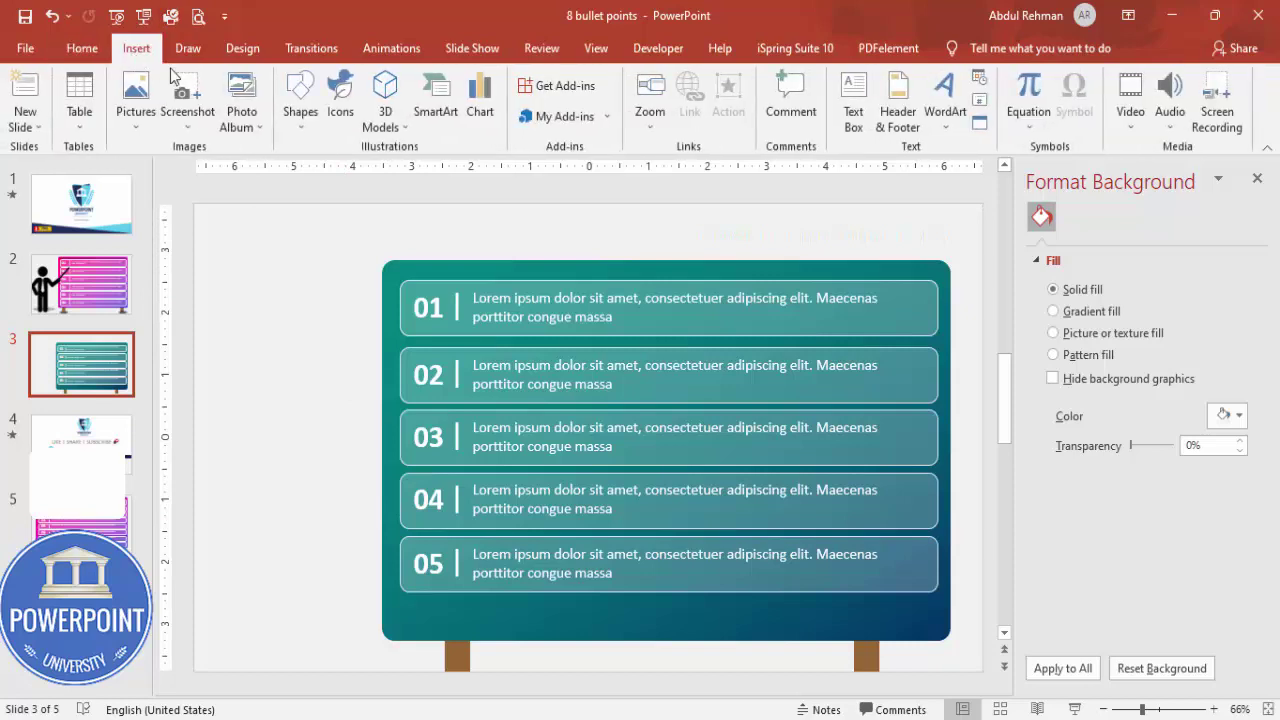
{"action": "left_click", "coordinate": [343, 100]}
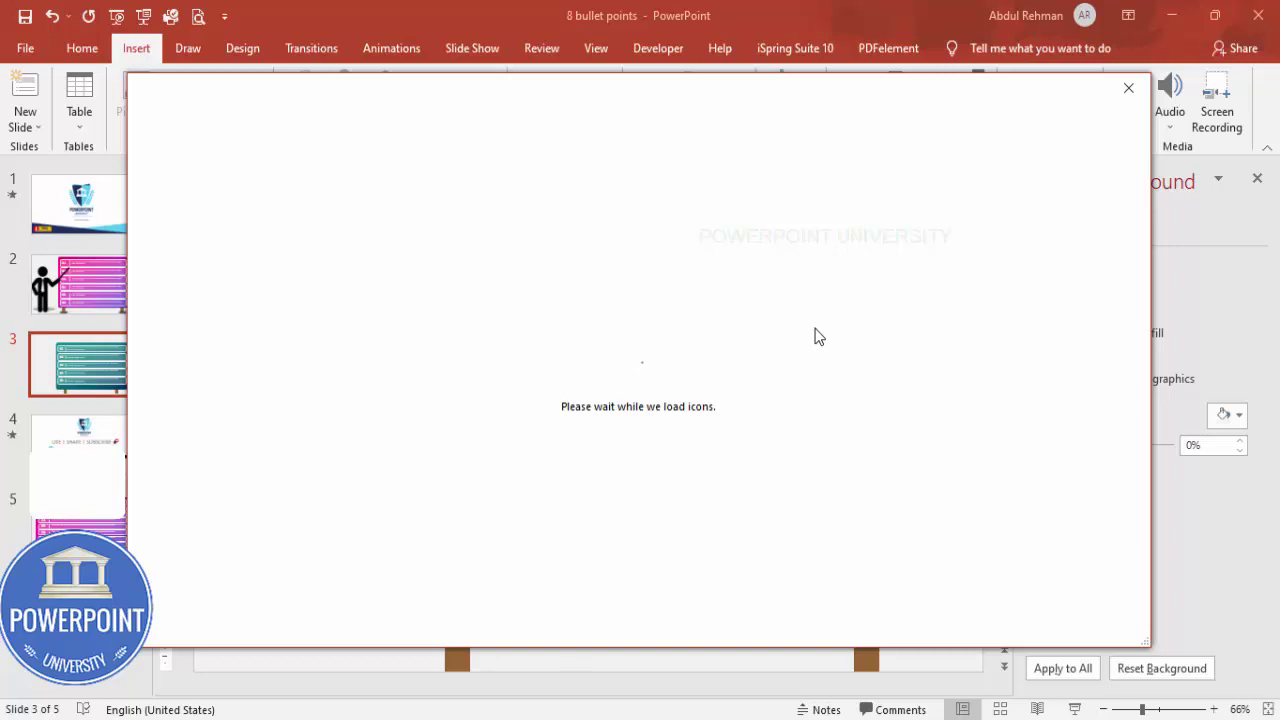
{"action": "left_click_drag", "start_coordinate": [1143, 190], "coordinate": [1143, 250]}
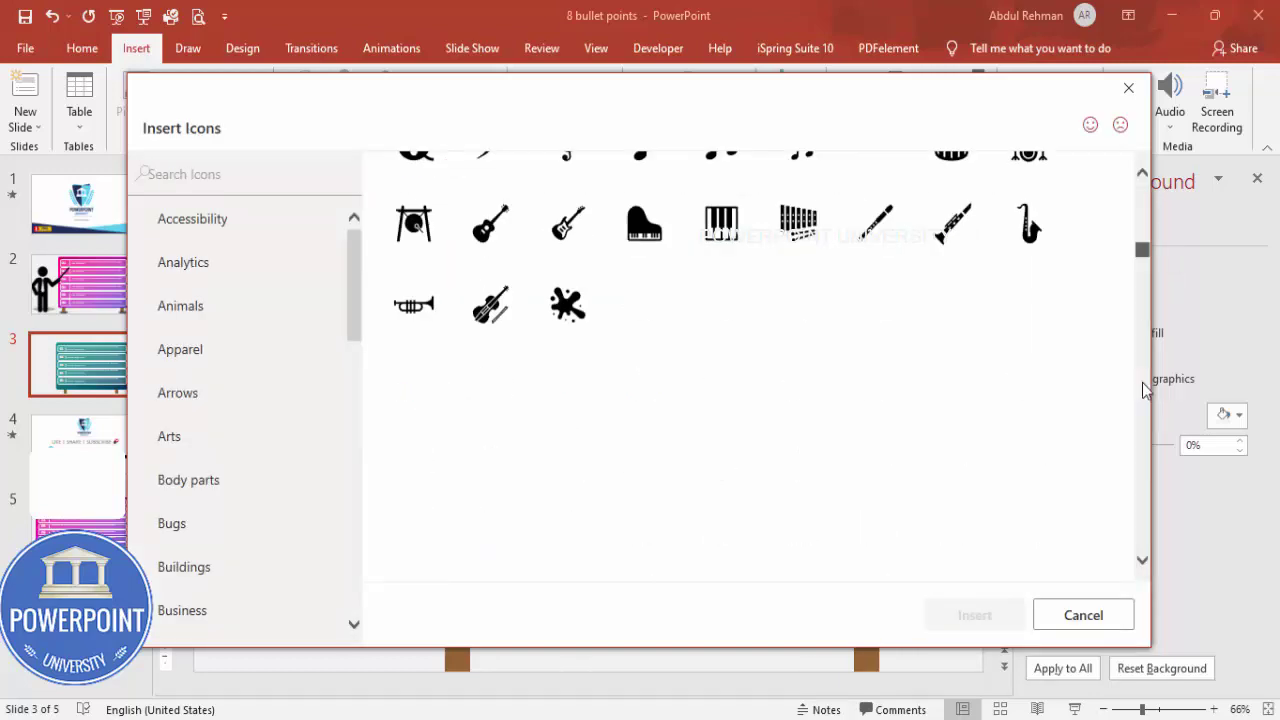
{"action": "left_click_drag", "start_coordinate": [1145, 390], "coordinate": [1157, 555]}
{"action": "scroll", "coordinate": [951, 442], "scroll_direction": "up", "scroll_amount": 5}
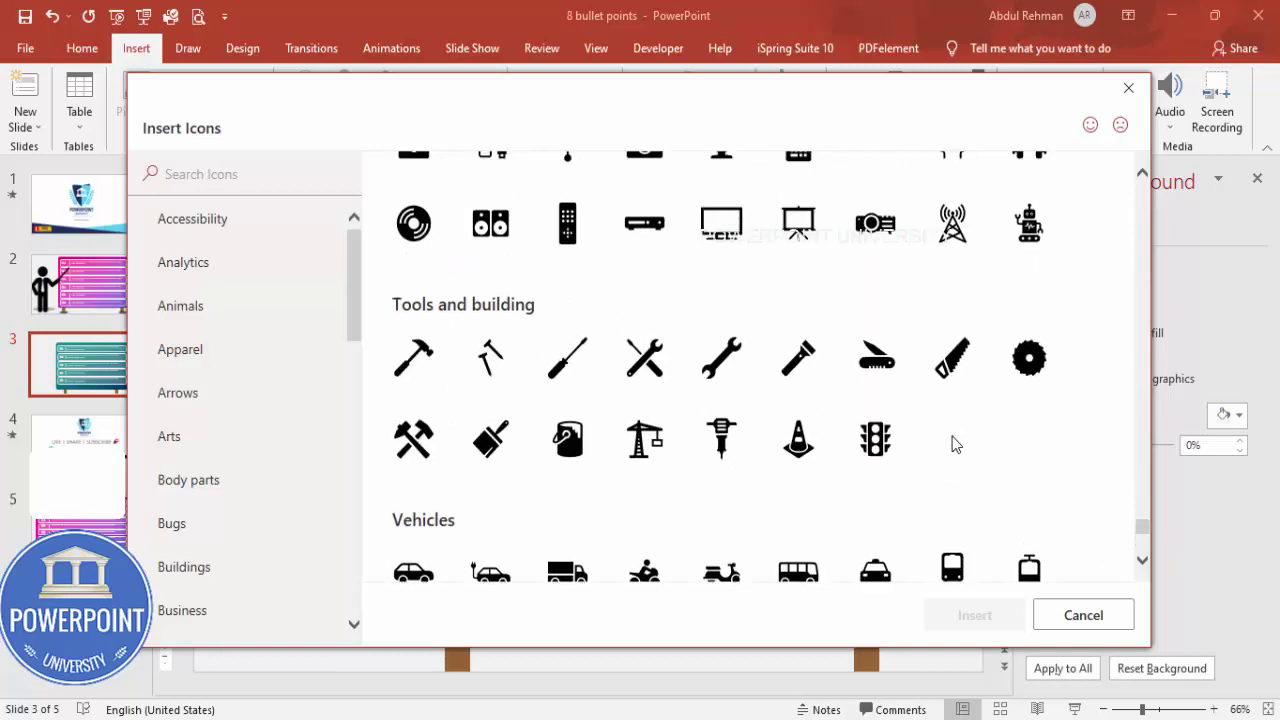
{"action": "scroll", "coordinate": [952, 440], "scroll_direction": "up", "scroll_amount": 10}
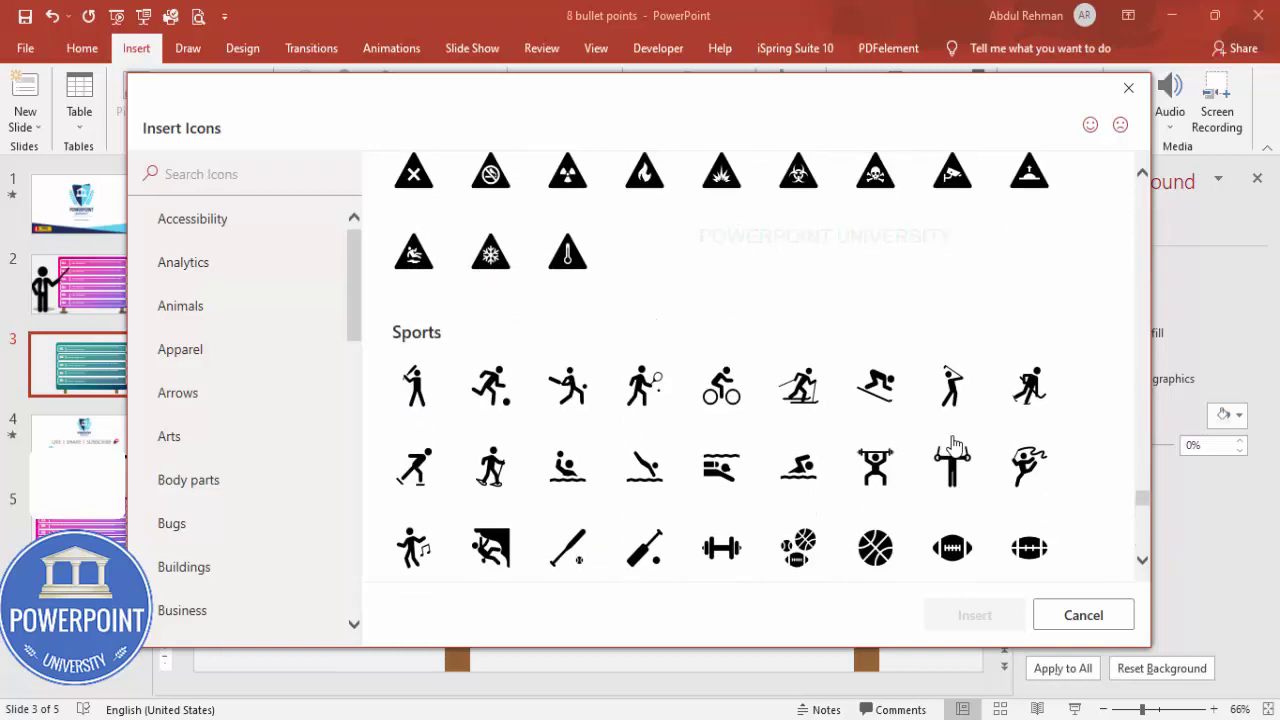
{"action": "scroll", "coordinate": [952, 442], "scroll_direction": "up", "scroll_amount": 10}
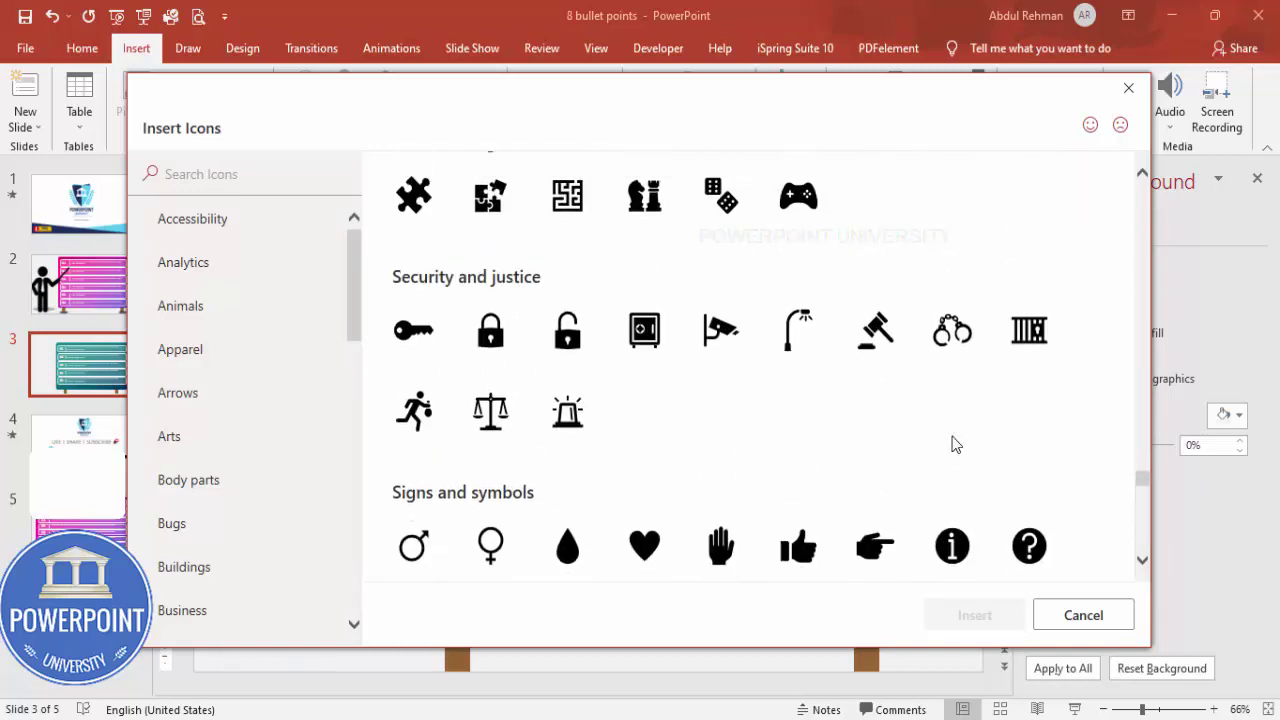
{"action": "scroll", "coordinate": [952, 442], "scroll_direction": "up", "scroll_amount": 5}
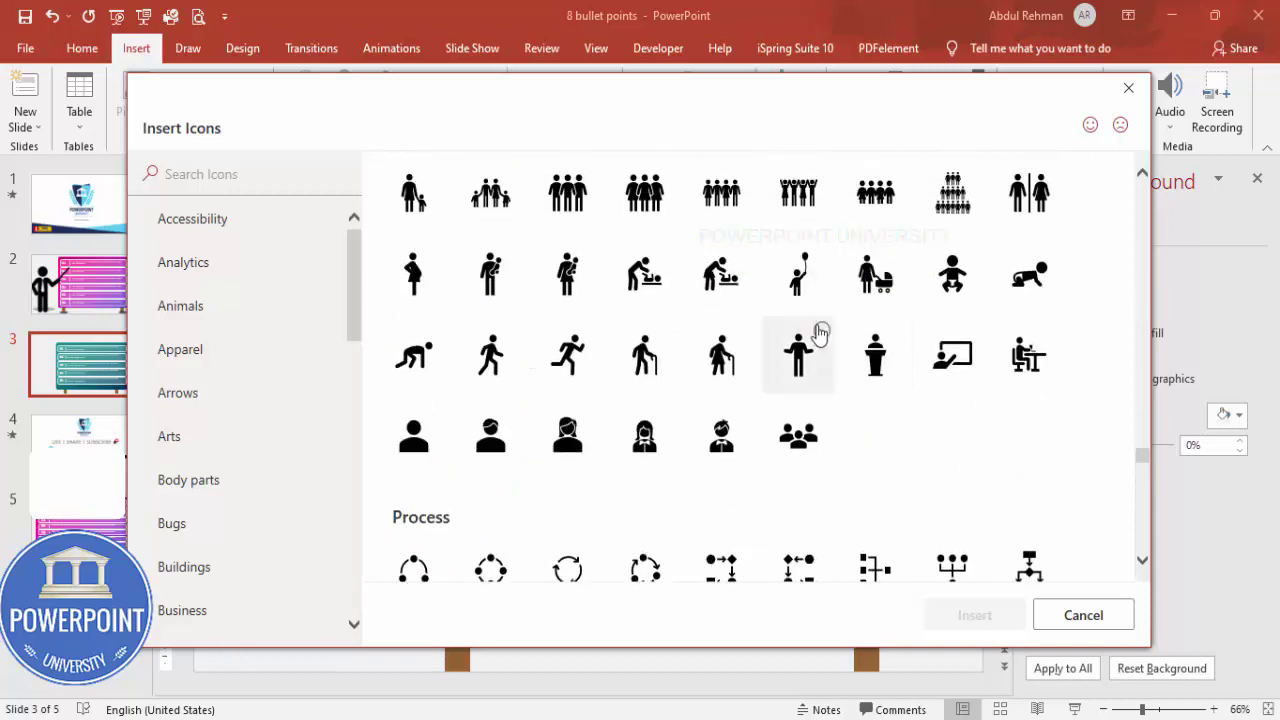
{"action": "left_click", "coordinate": [885, 362]}
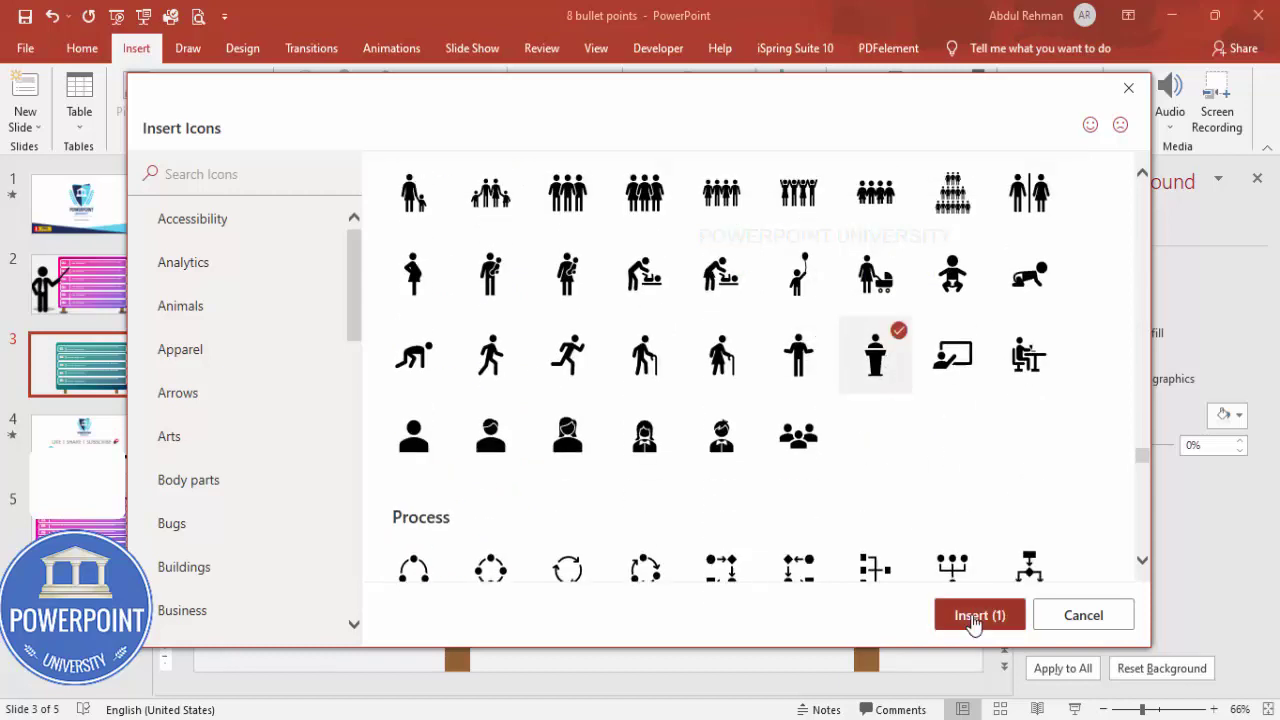
{"action": "left_click", "coordinate": [971, 620]}
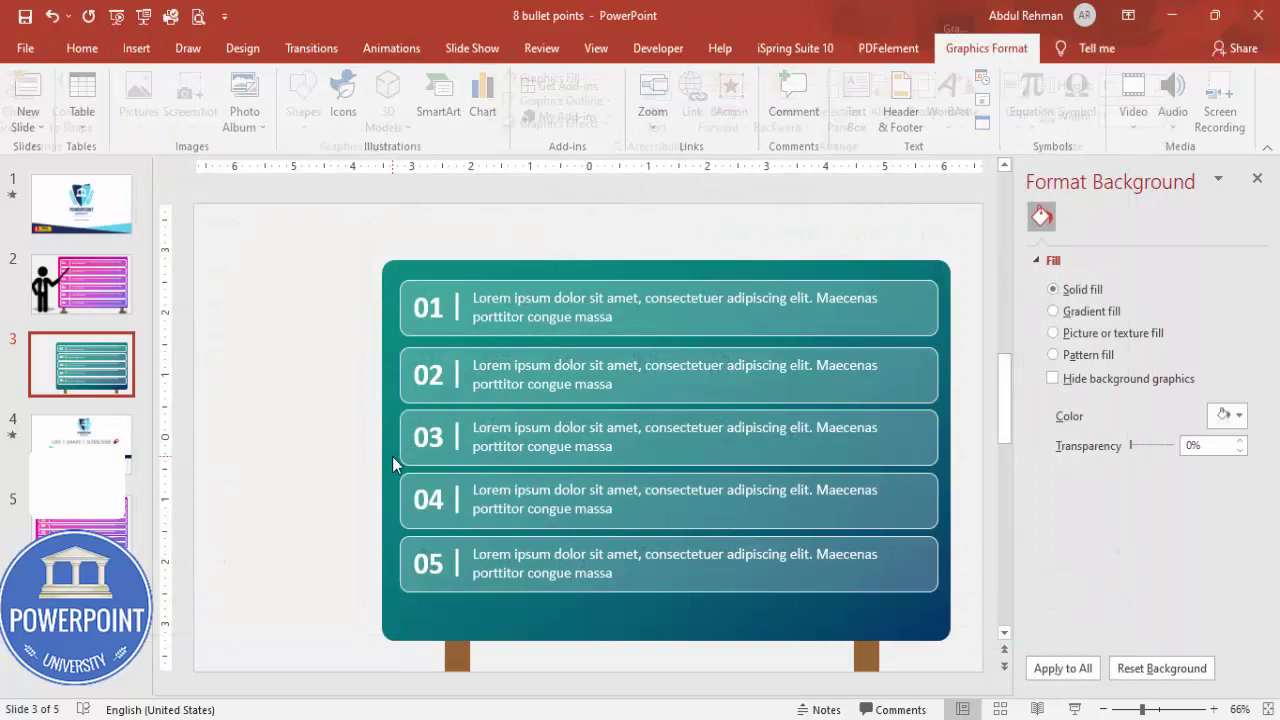
Step: Resize the podium icon to 5.26 inches square and place it just left of the teal board
{"action": "left_click_drag", "start_coordinate": [621, 399], "coordinate": [764, 262]}
{"action": "left_click_drag", "start_coordinate": [690, 352], "coordinate": [342, 530]}
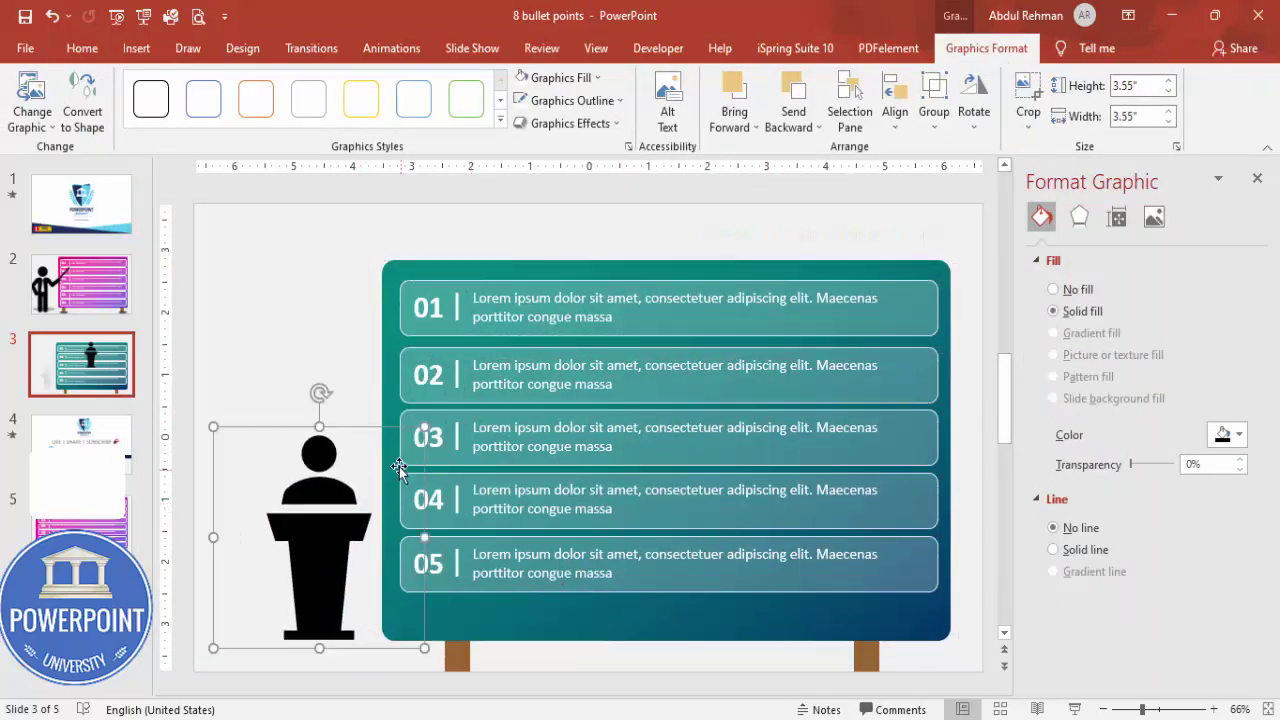
{"action": "left_click_drag", "start_coordinate": [424, 427], "coordinate": [518, 330]}
{"action": "left_click_drag", "start_coordinate": [374, 457], "coordinate": [310, 481]}
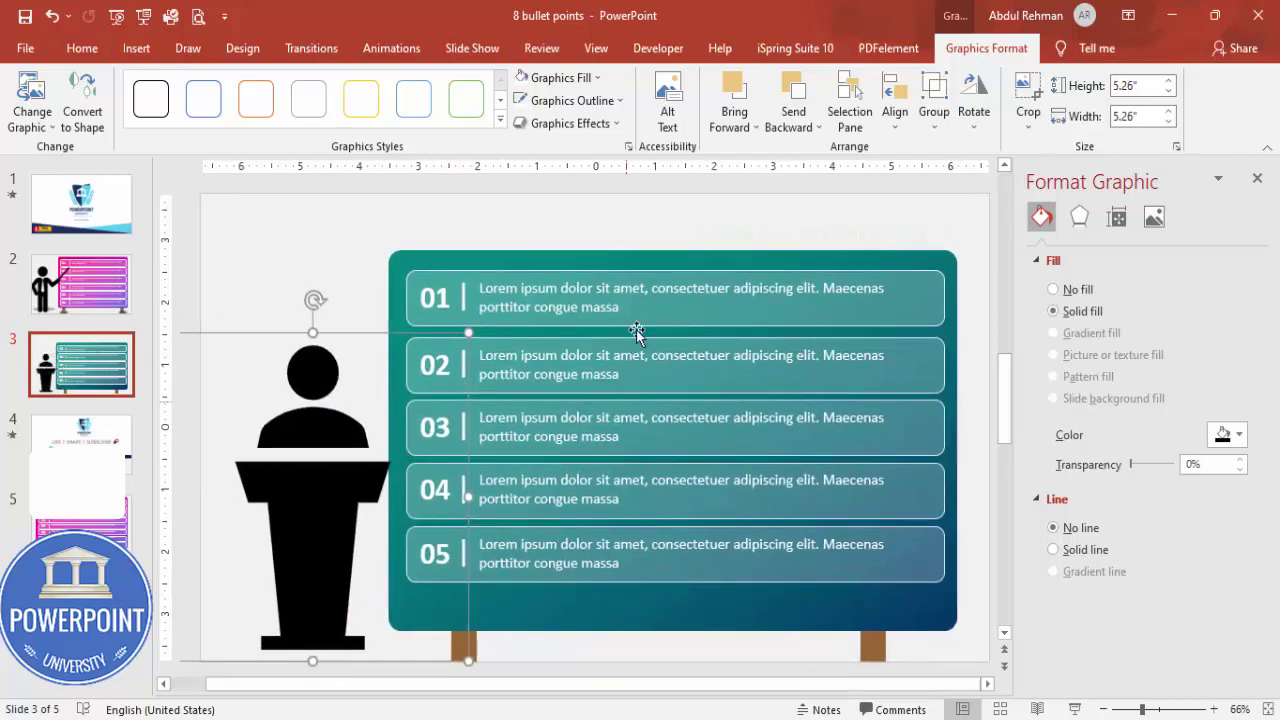
{"action": "left_click", "coordinate": [634, 242]}
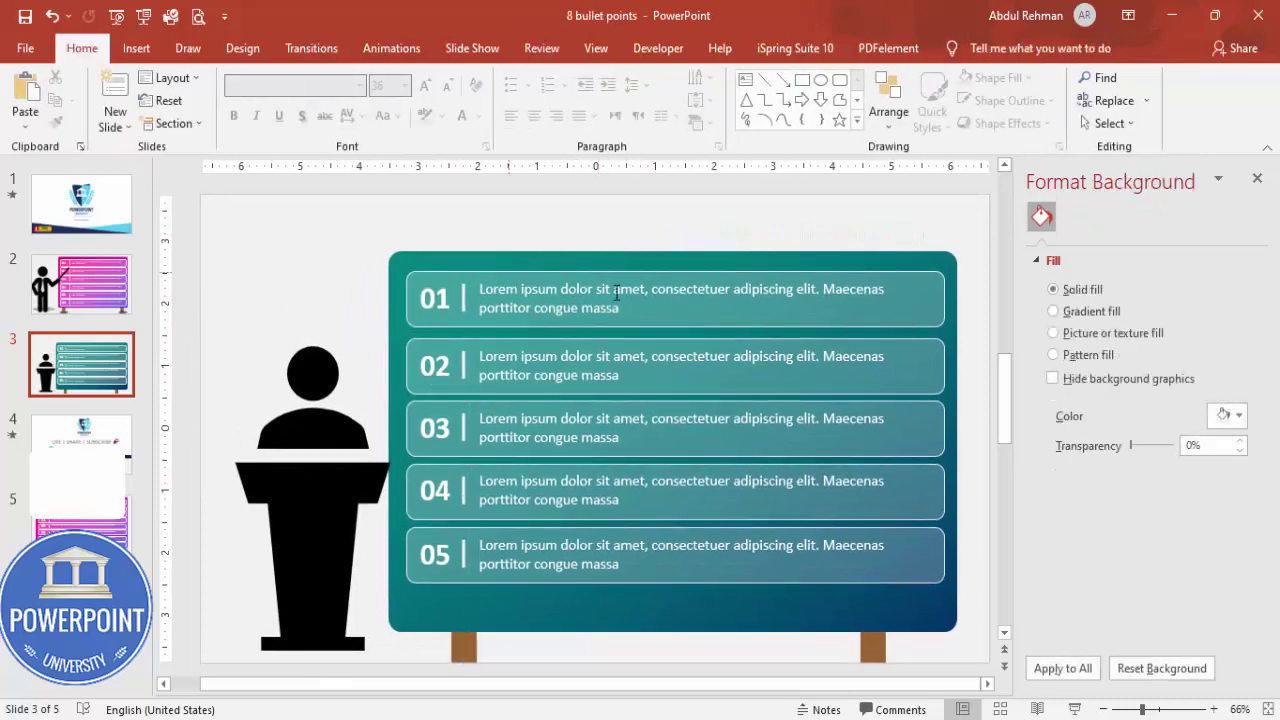
Step: Close the background formatting panel and open the Animation Pane
{"action": "left_click", "coordinate": [1257, 178]}
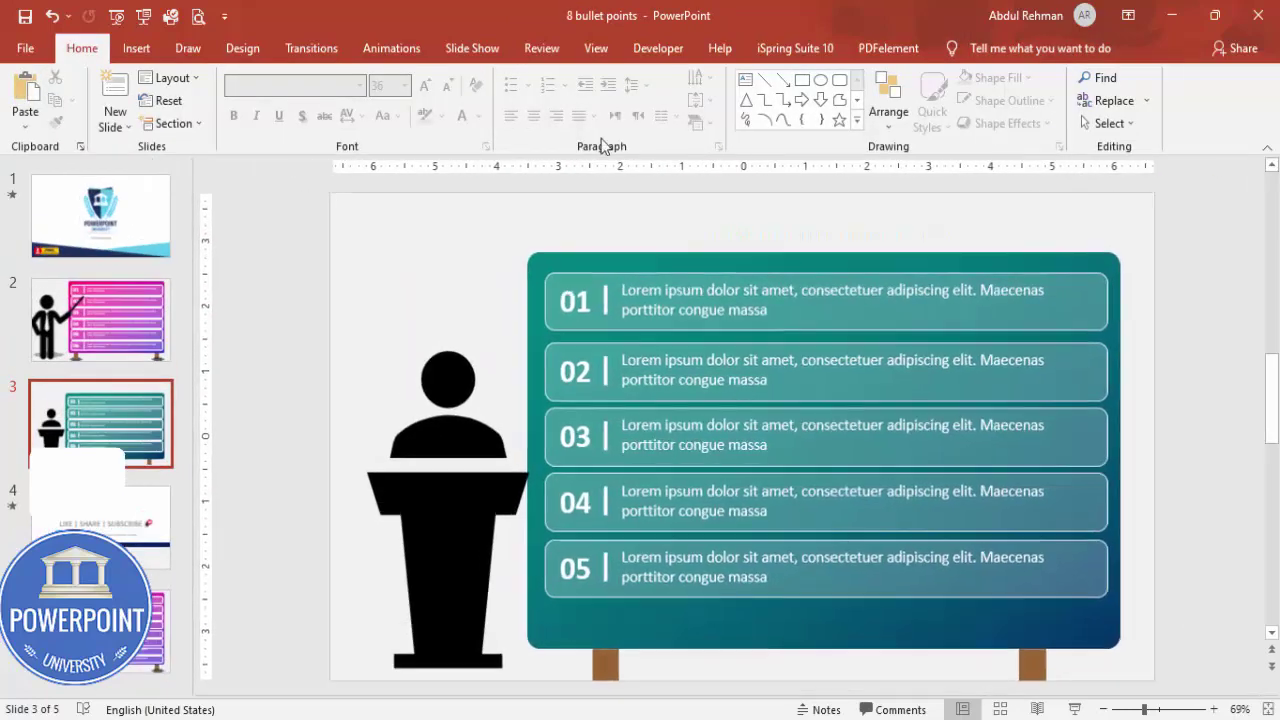
{"action": "left_click", "coordinate": [405, 53]}
{"action": "left_click", "coordinate": [905, 78]}
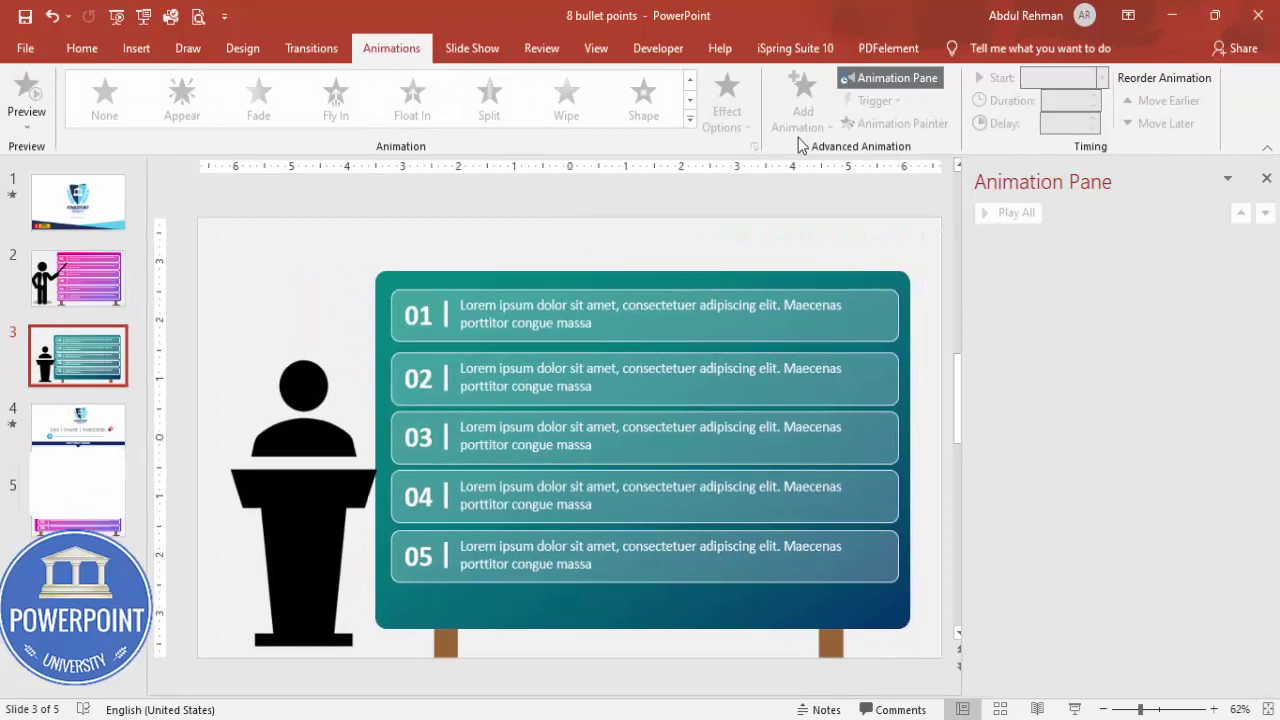
Step: Give rows 01 through 05 an Appear entrance animation
{"action": "left_click", "coordinate": [800, 289]}
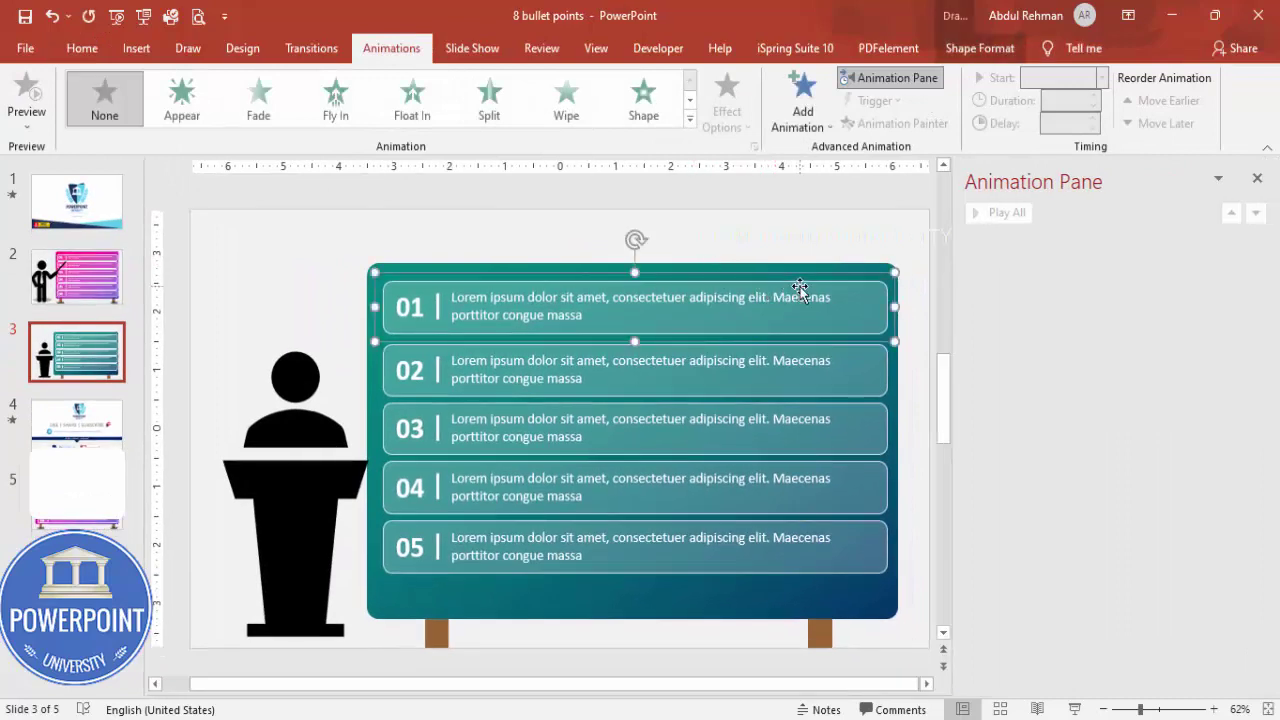
{"action": "left_click", "coordinate": [832, 362], "text": "shift"}
{"action": "left_click", "coordinate": [845, 430], "text": "shift"}
{"action": "left_click", "coordinate": [848, 482], "text": "shift"}
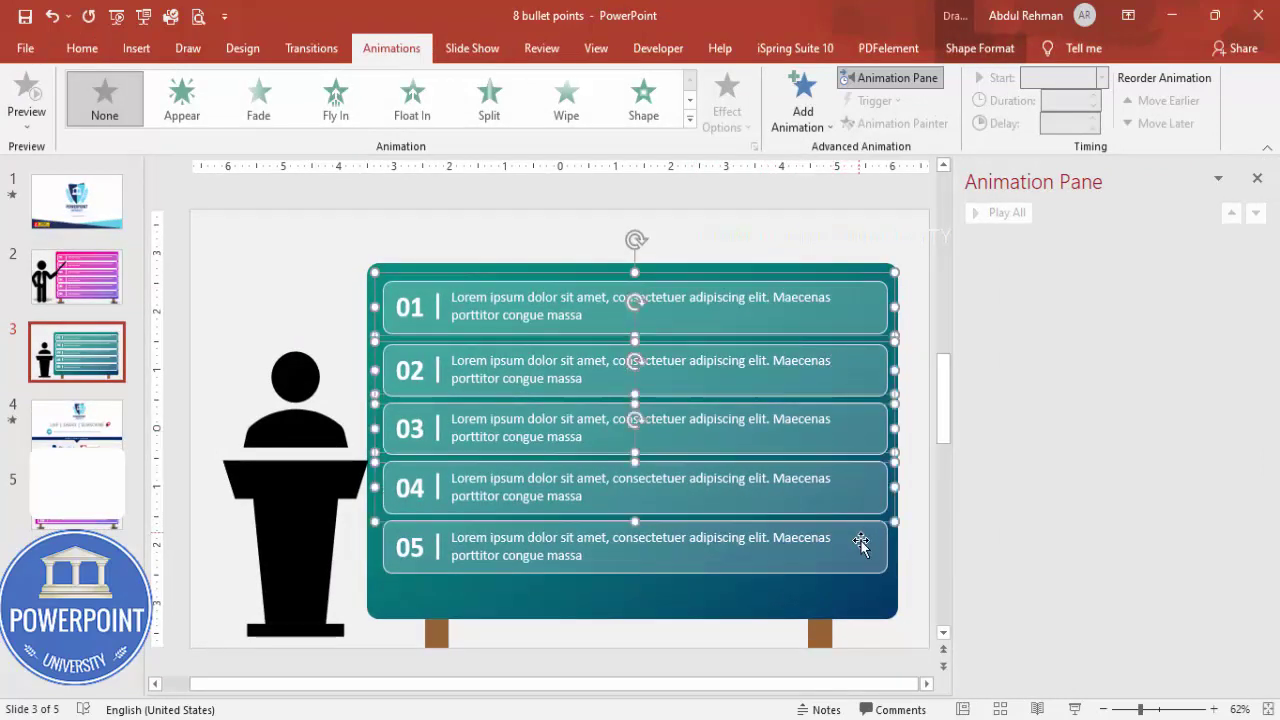
{"action": "left_click", "coordinate": [855, 525], "text": "shift"}
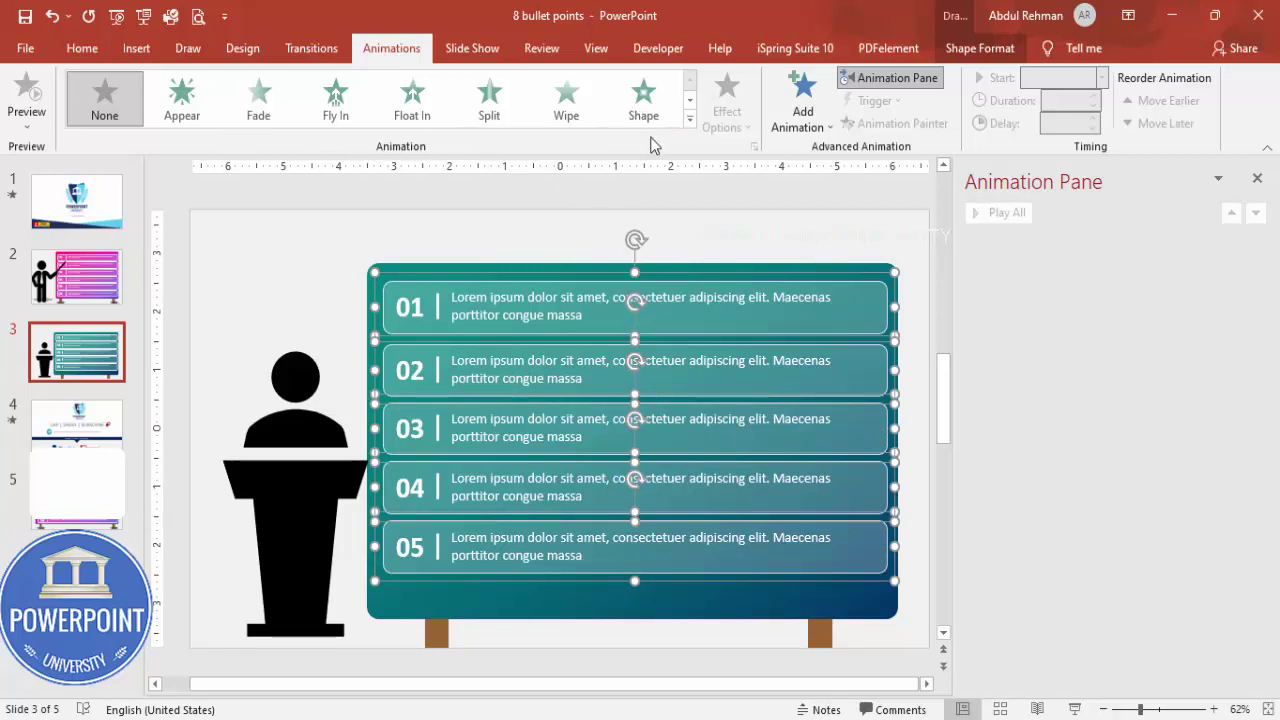
{"action": "left_click", "coordinate": [186, 108]}
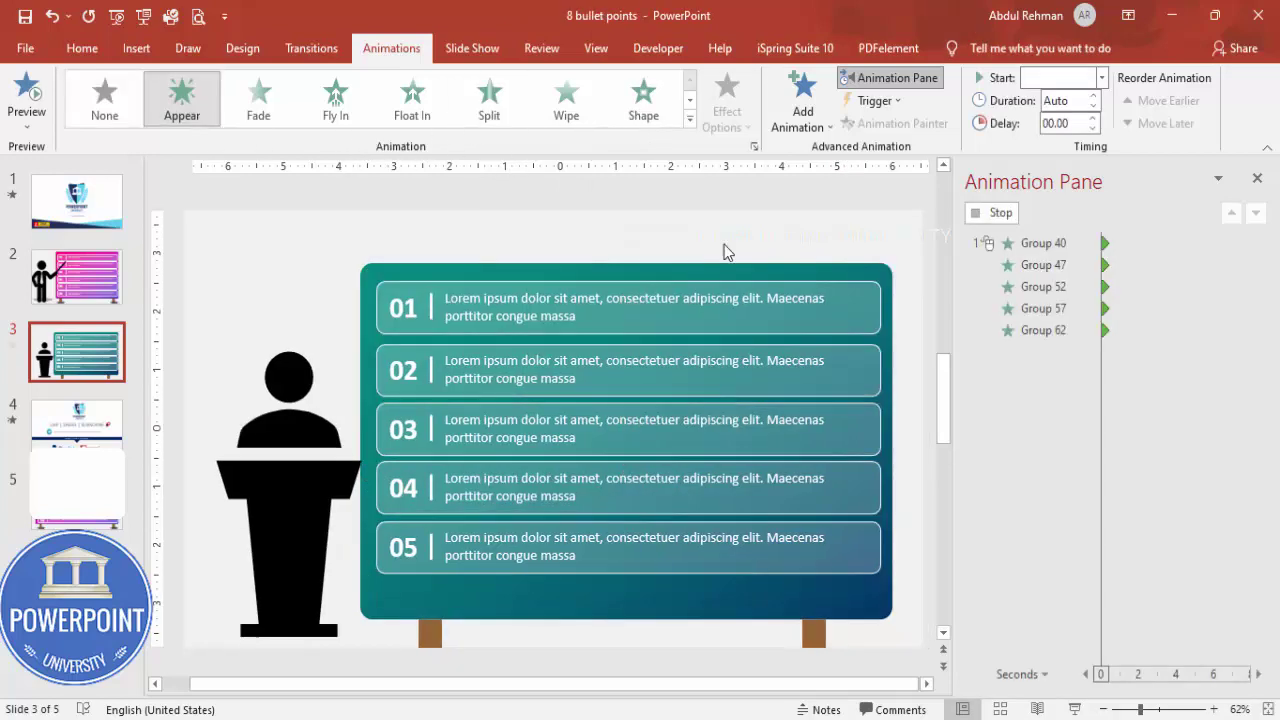
Step: Set the animations of rows 02–05 to start After Previous
{"action": "left_click", "coordinate": [1101, 77]}
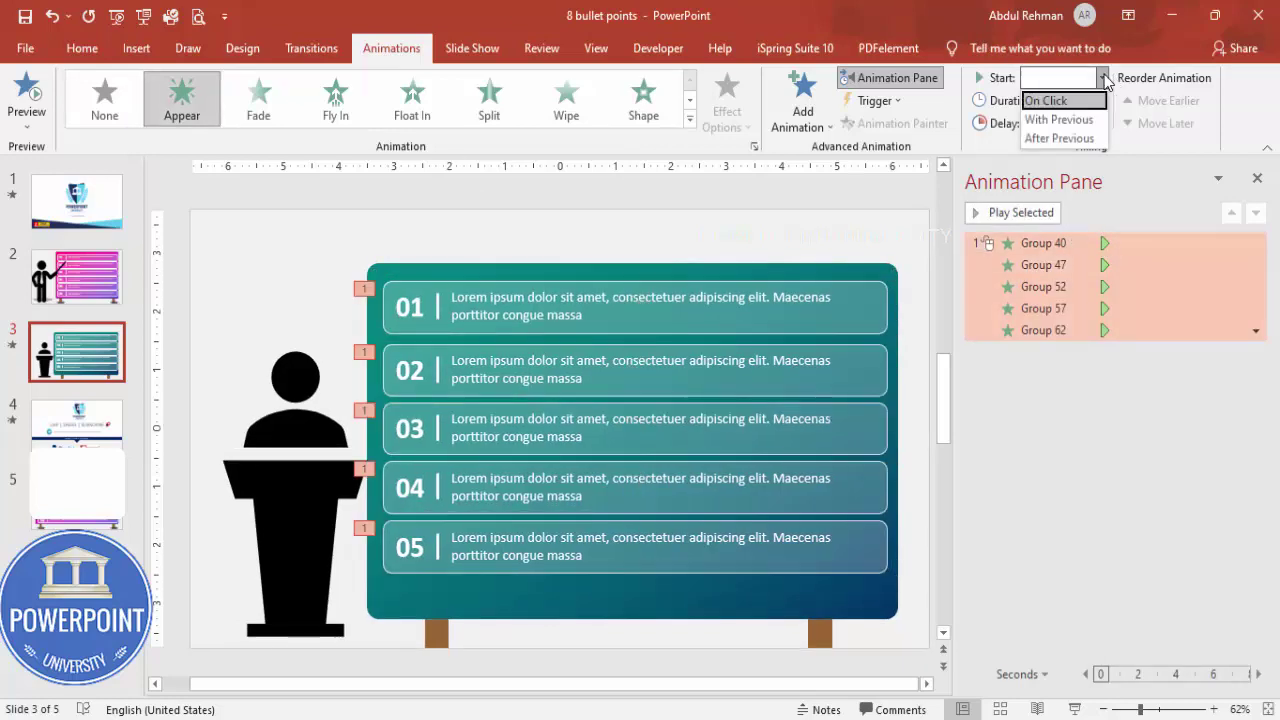
{"action": "left_click", "coordinate": [1065, 265]}
{"action": "left_click", "coordinate": [1065, 265]}
{"action": "left_click", "coordinate": [1057, 330], "text": "shift"}
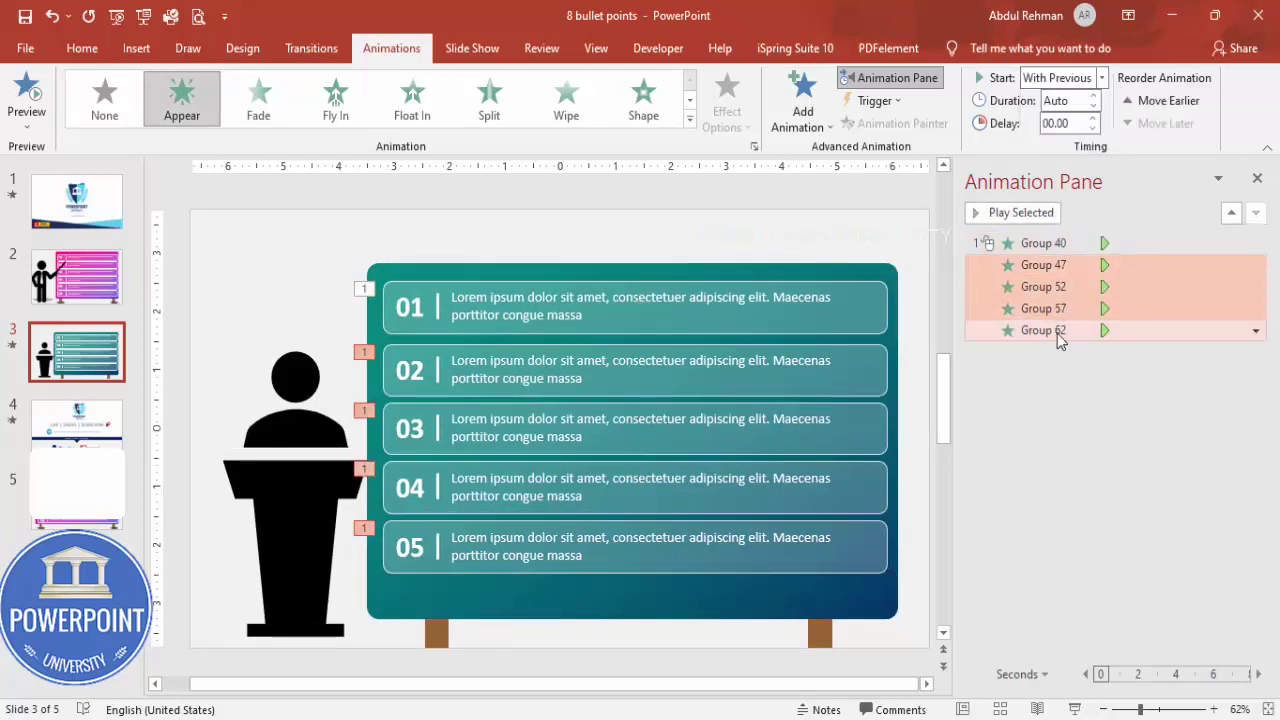
{"action": "left_click", "coordinate": [1101, 77]}
Step: Review the Group 47–62 animations in the Animation Pane, then clear the selection
{"action": "left_click", "coordinate": [1060, 133]}
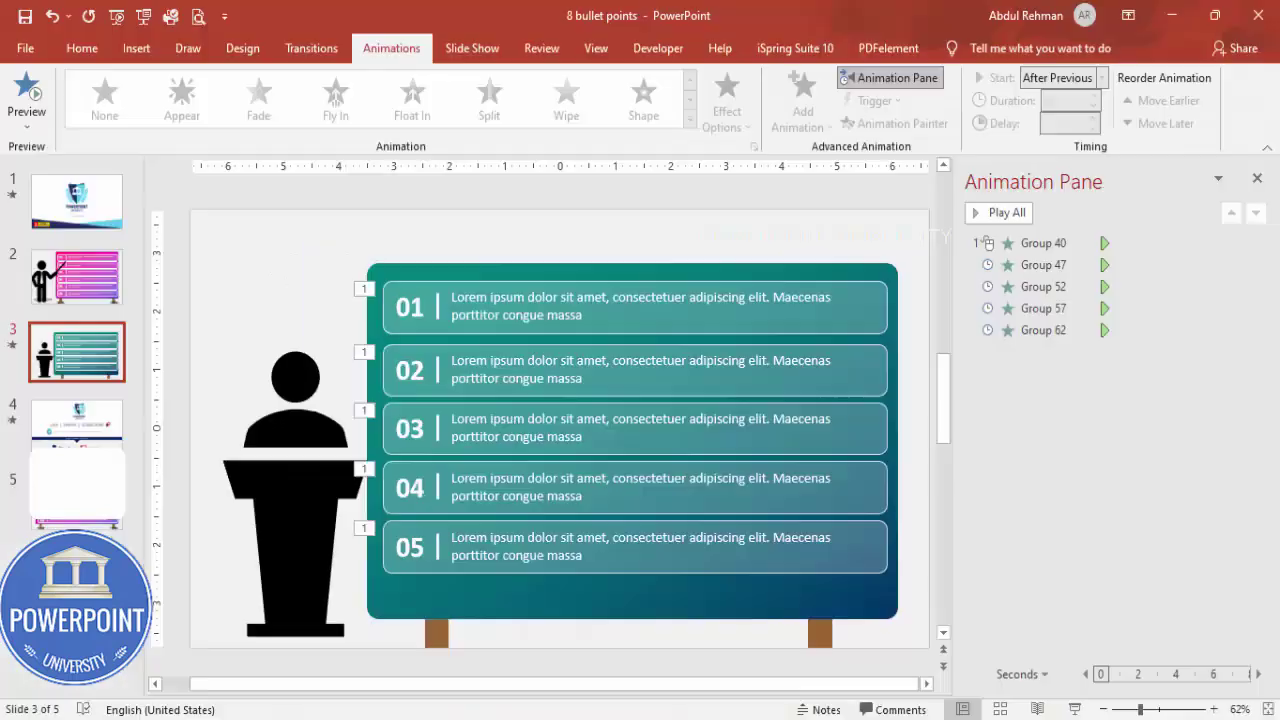
{"action": "left_click", "coordinate": [1054, 265]}
{"action": "left_click", "coordinate": [1052, 330], "text": "shift"}
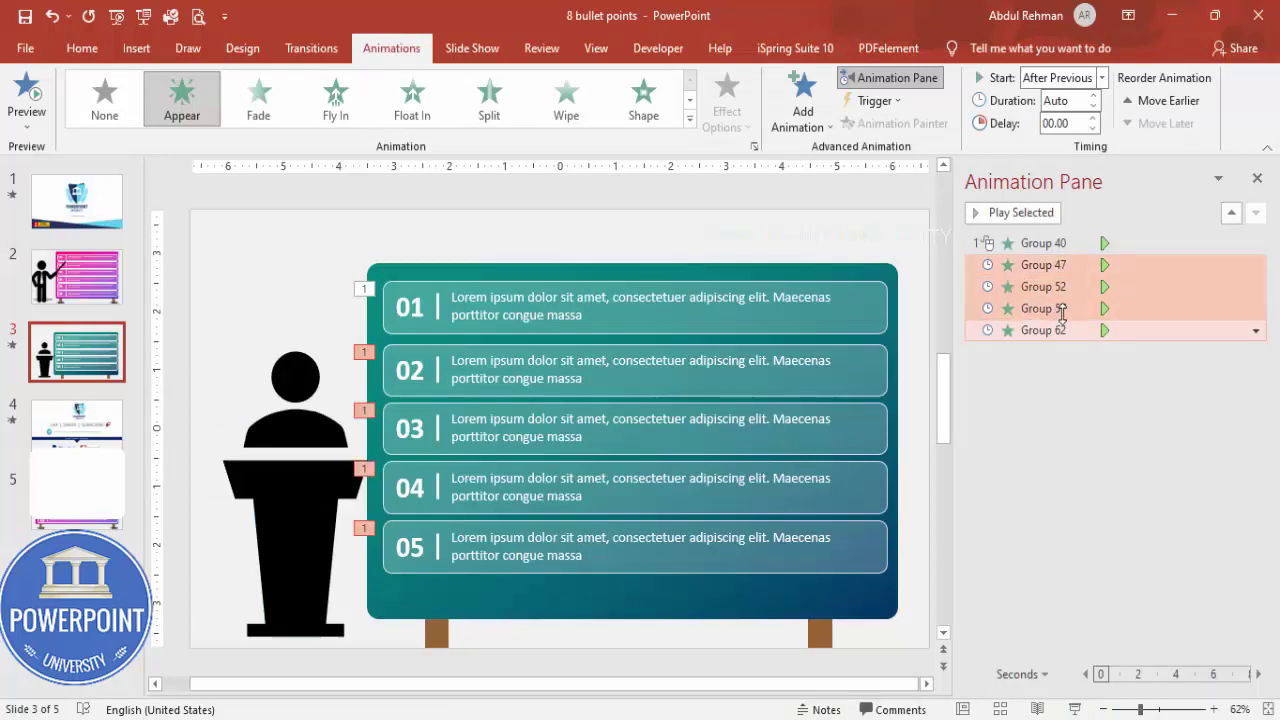
{"action": "left_click", "coordinate": [1051, 264]}
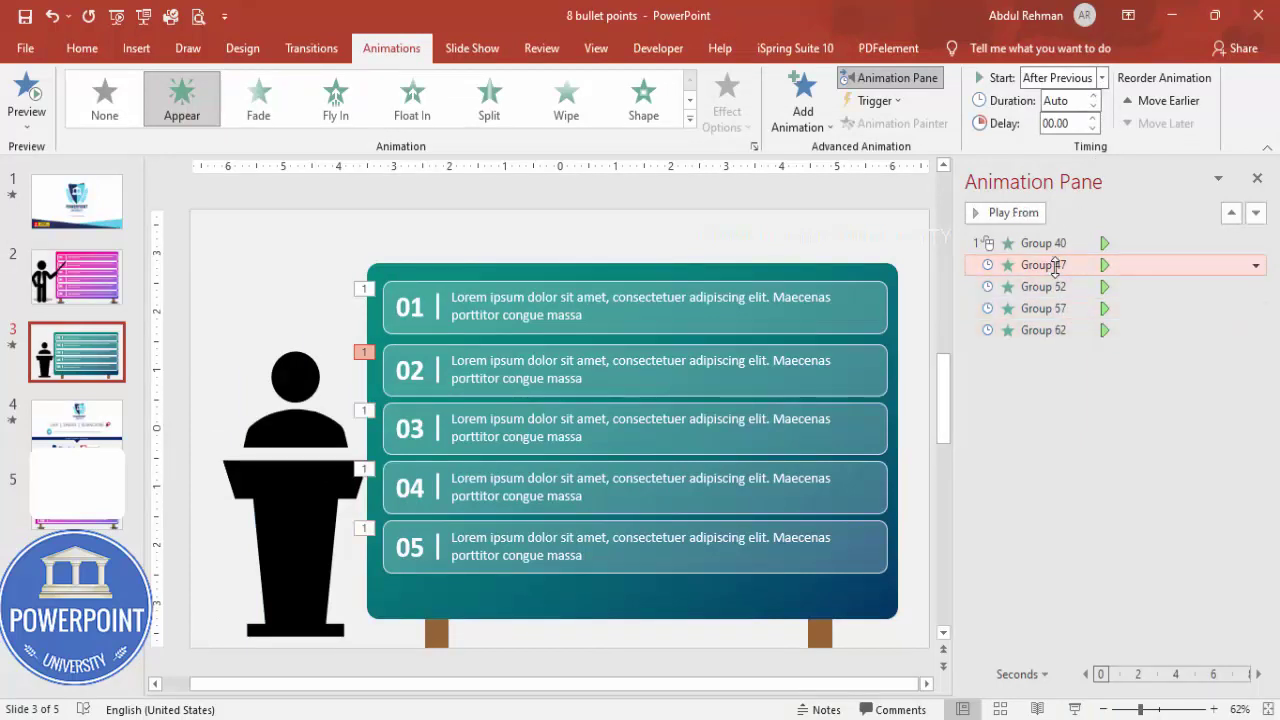
{"action": "left_click", "coordinate": [1061, 287]}
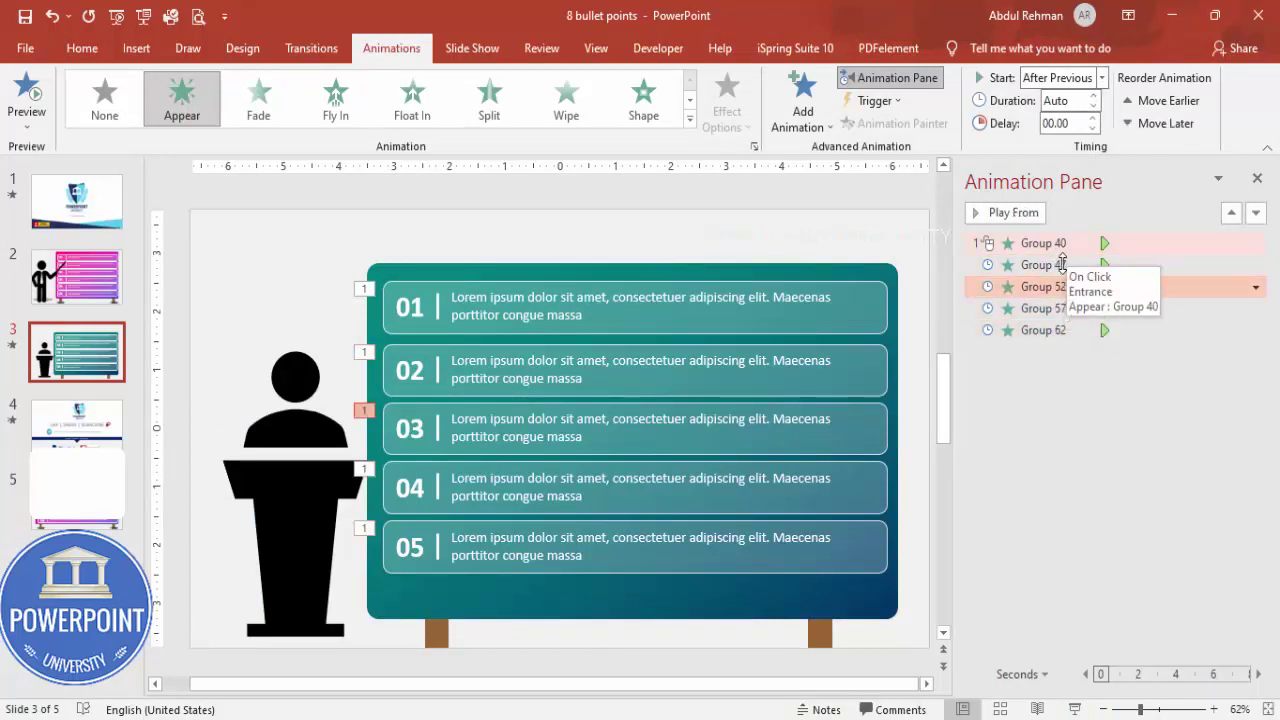
{"action": "left_click", "coordinate": [1058, 265]}
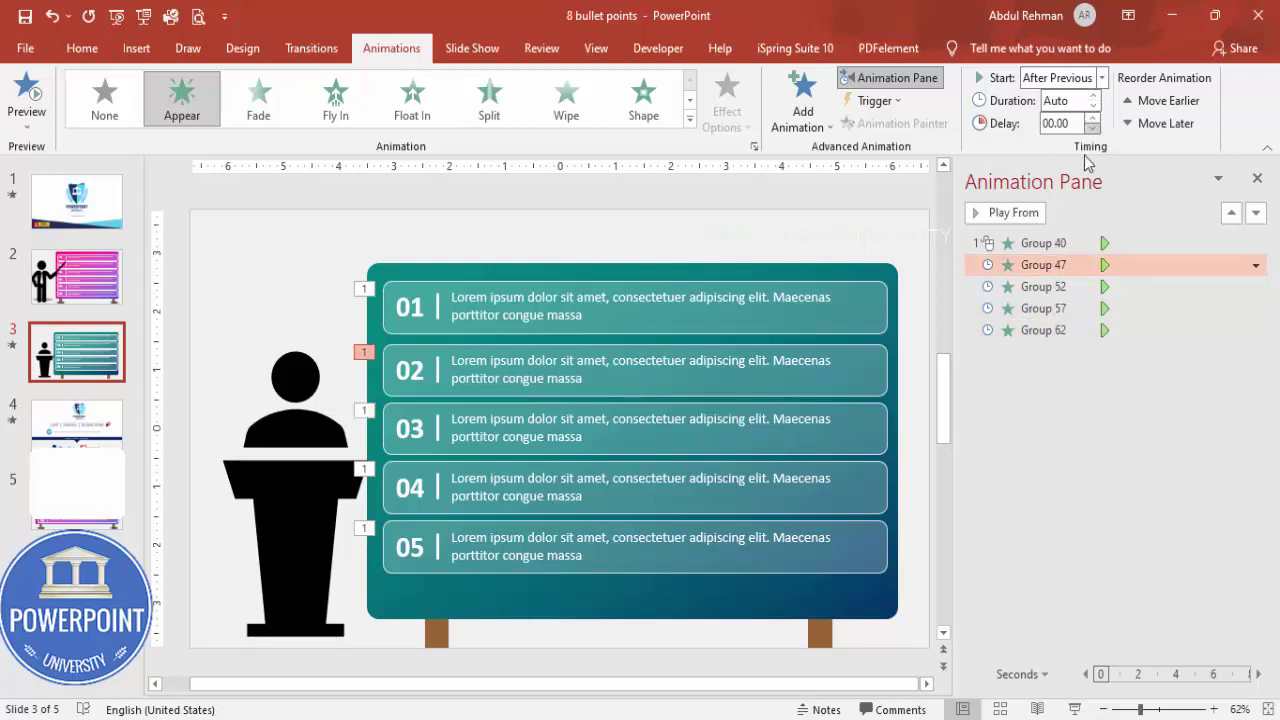
{"action": "left_click", "coordinate": [894, 255]}
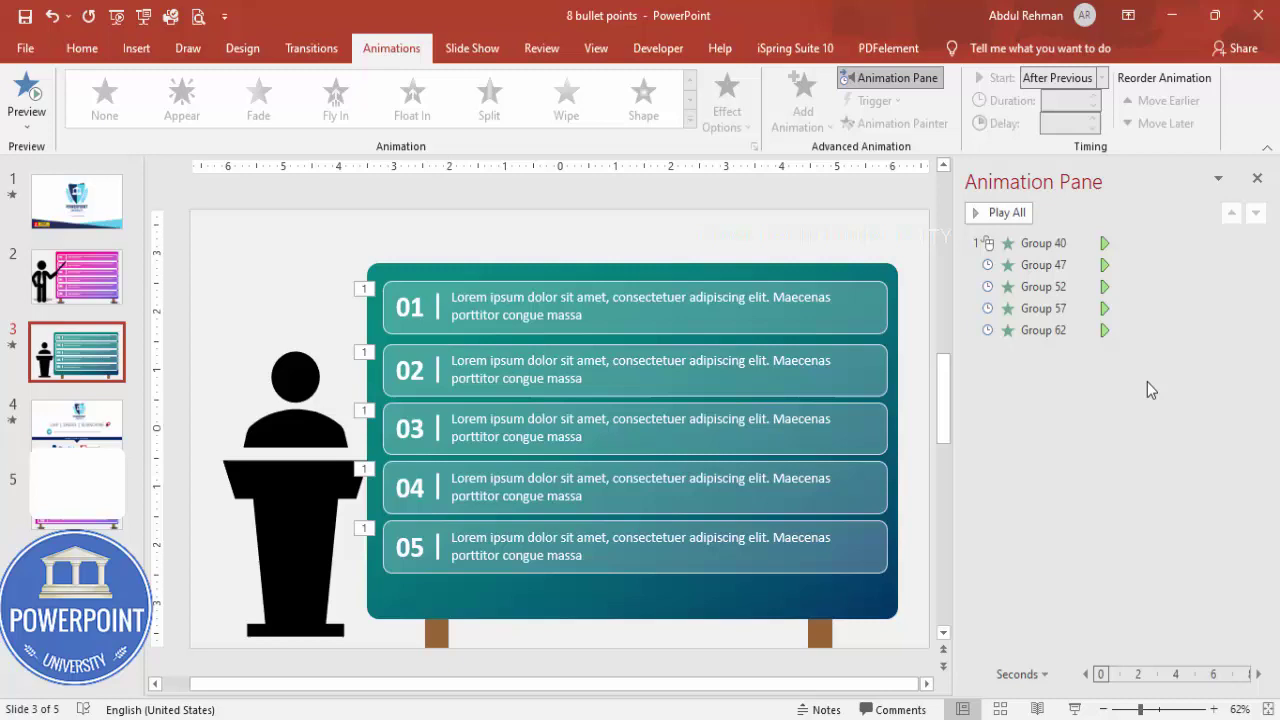
Step: Delete all five row animations from the Animation Pane
{"action": "left_click", "coordinate": [1025, 244]}
{"action": "left_click", "coordinate": [1052, 330], "text": "shift"}
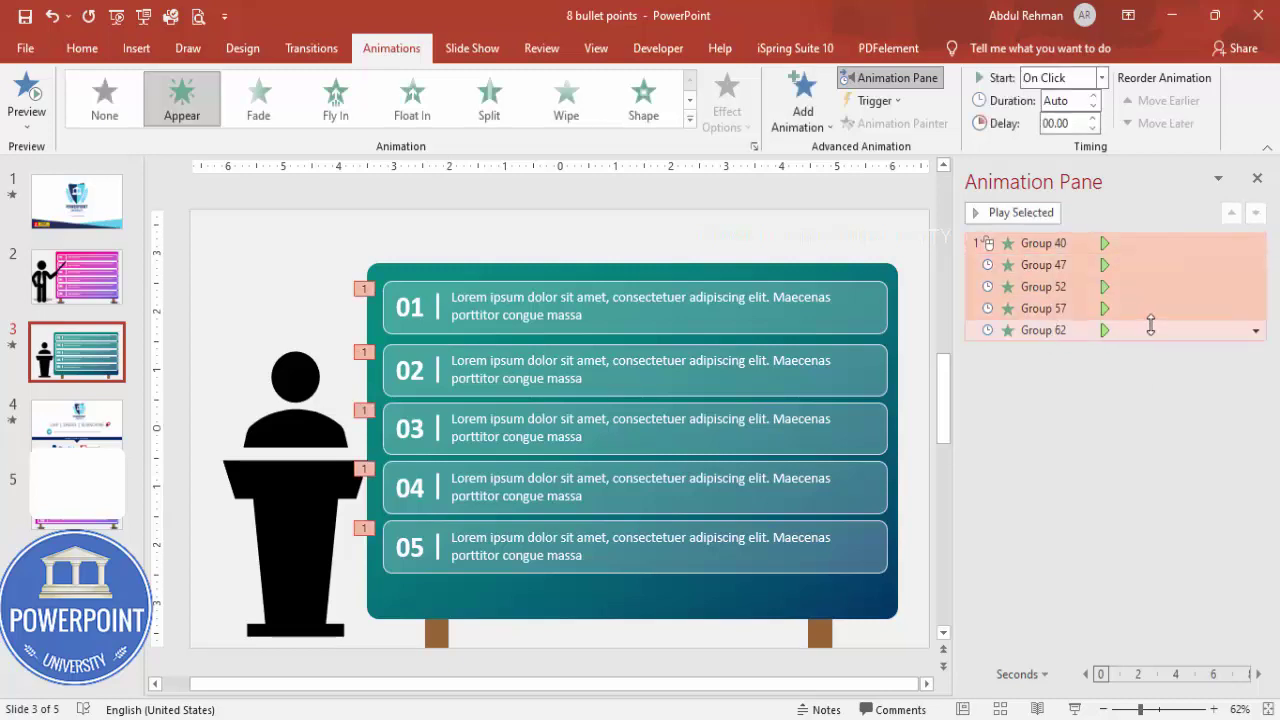
{"action": "key", "text": "Delete"}
Step: Apply a Wipe entrance from the left to rows 01–05, each starting On Click
{"action": "left_click", "coordinate": [871, 291]}
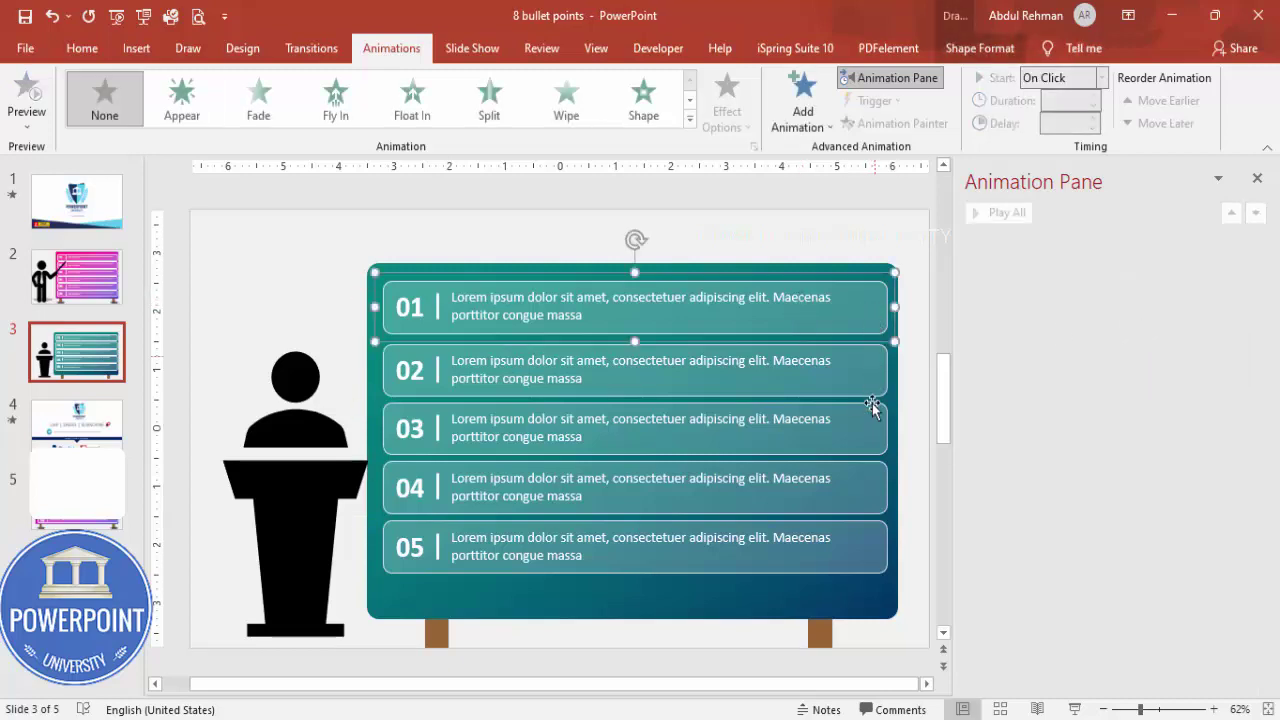
{"action": "left_click", "coordinate": [871, 371], "text": "shift"}
{"action": "left_click", "coordinate": [874, 428], "text": "shift"}
{"action": "left_click", "coordinate": [875, 486], "text": "shift"}
{"action": "left_click", "coordinate": [873, 546], "text": "shift"}
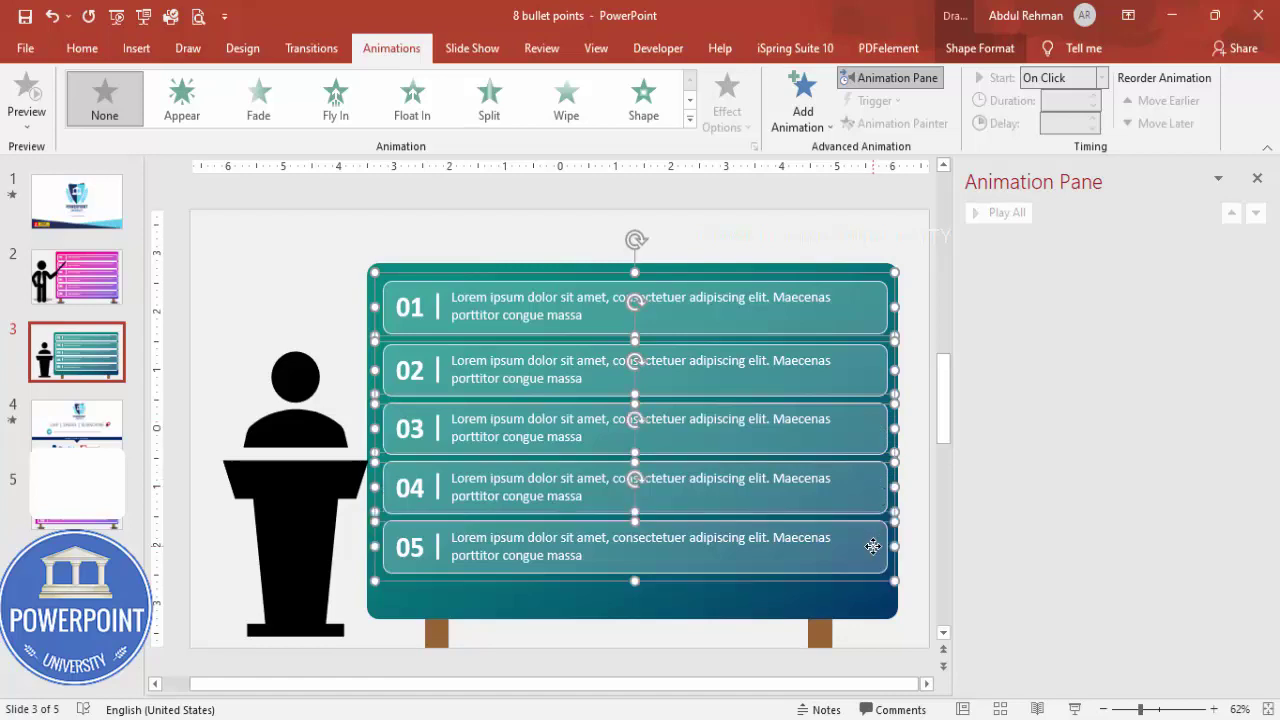
{"action": "left_click", "coordinate": [567, 110]}
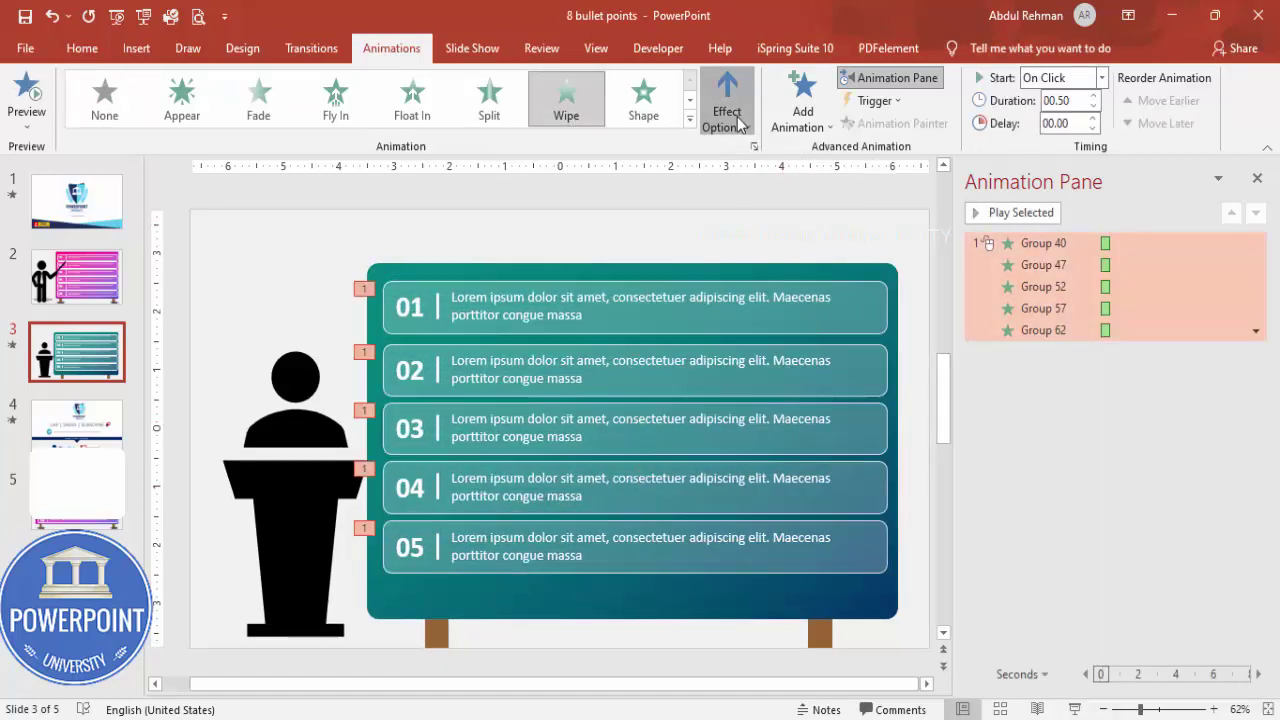
{"action": "left_click", "coordinate": [740, 120]}
{"action": "left_click", "coordinate": [757, 238]}
{"action": "left_click", "coordinate": [1101, 77]}
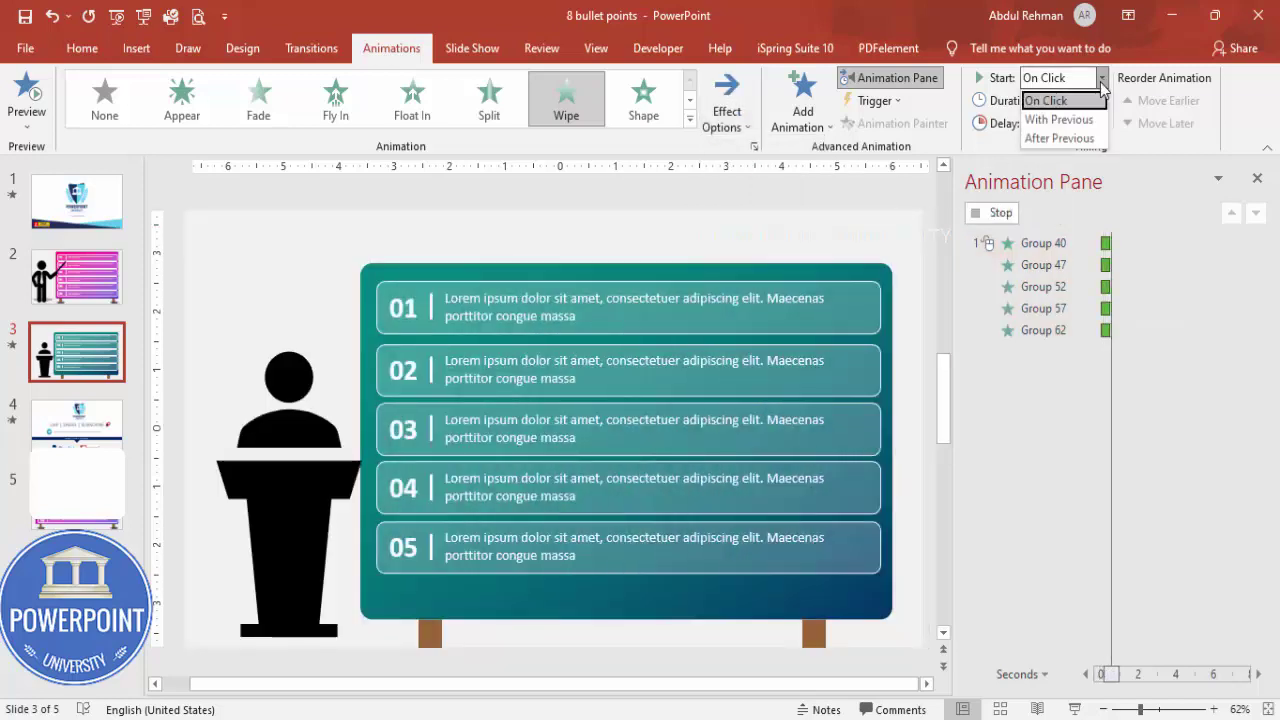
{"action": "left_click", "coordinate": [1056, 101]}
{"action": "left_click", "coordinate": [1052, 440]}
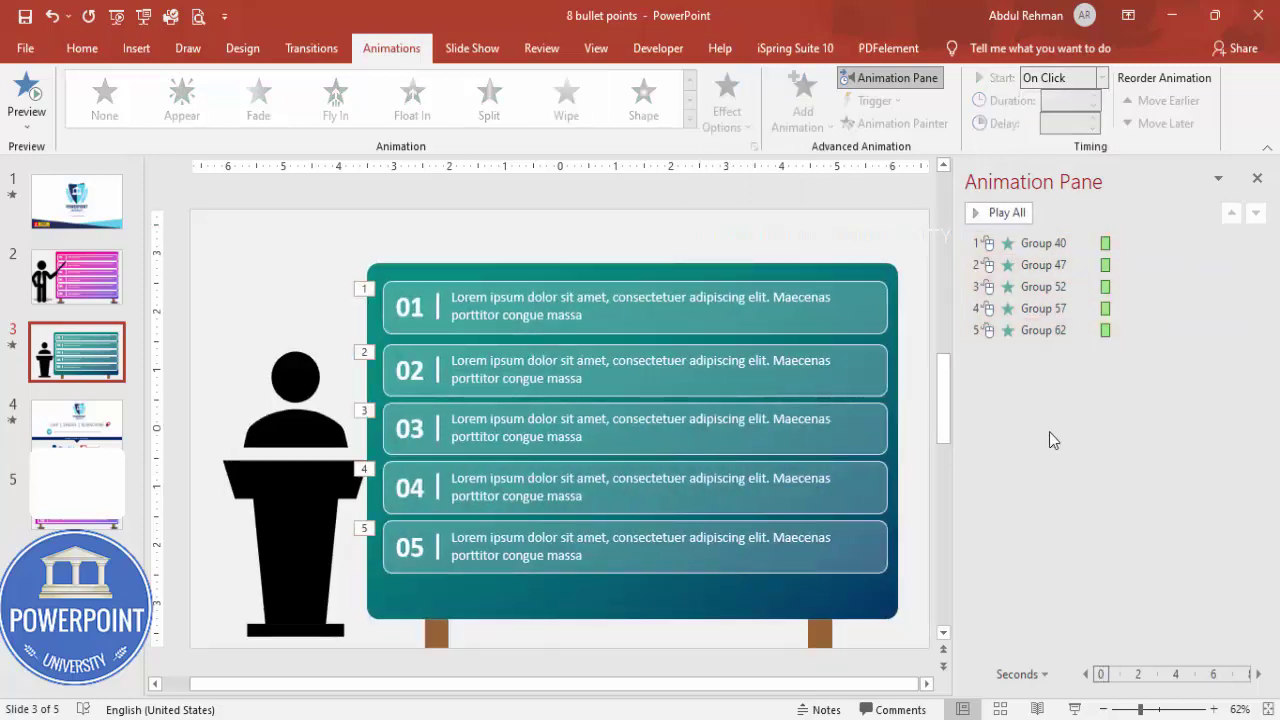
Step: Run the slide show from this slide and advance to reveal rows 01–03
{"action": "left_click", "coordinate": [1075, 708]}
{"action": "key", "text": "space"}
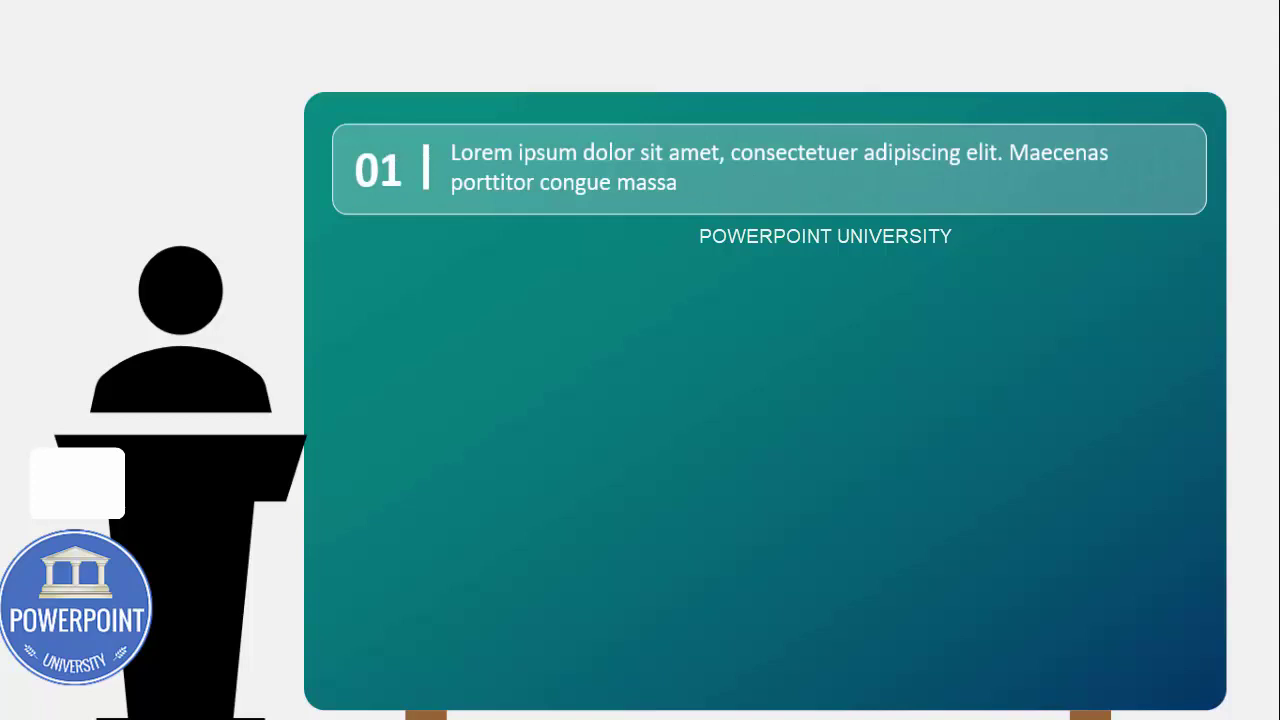
{"action": "key", "text": "space"}
{"action": "key", "text": "space"}
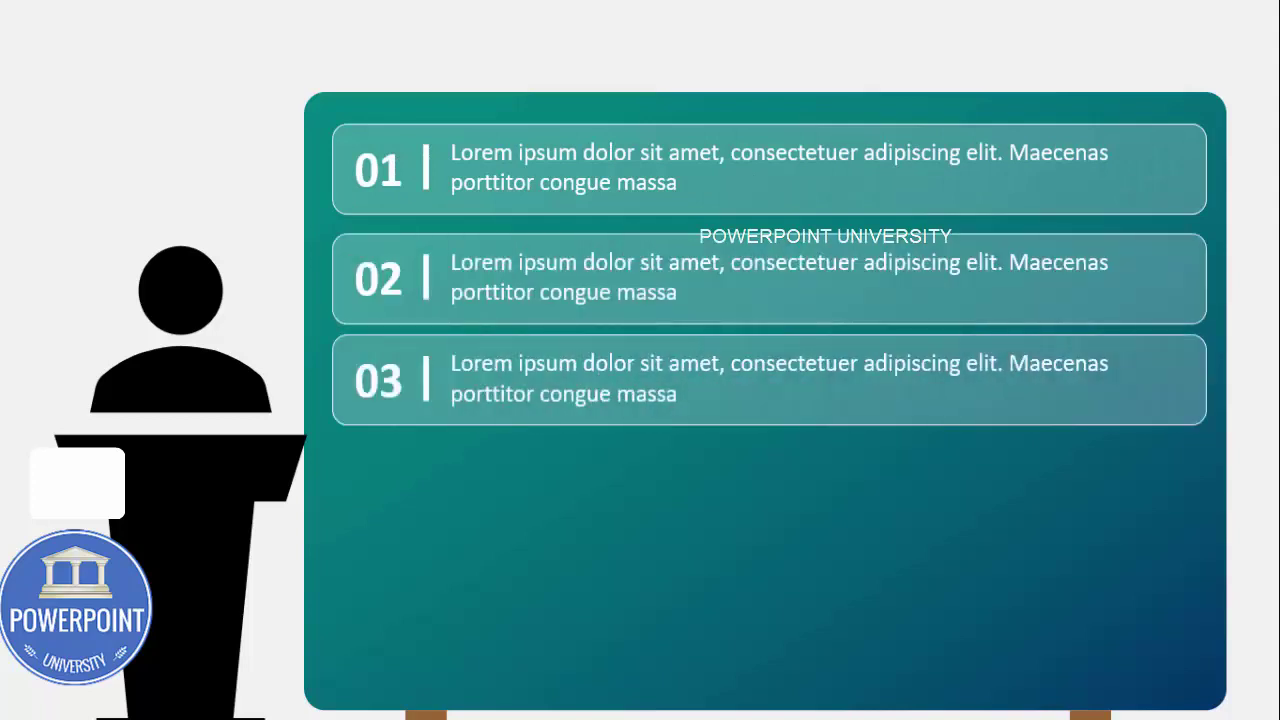